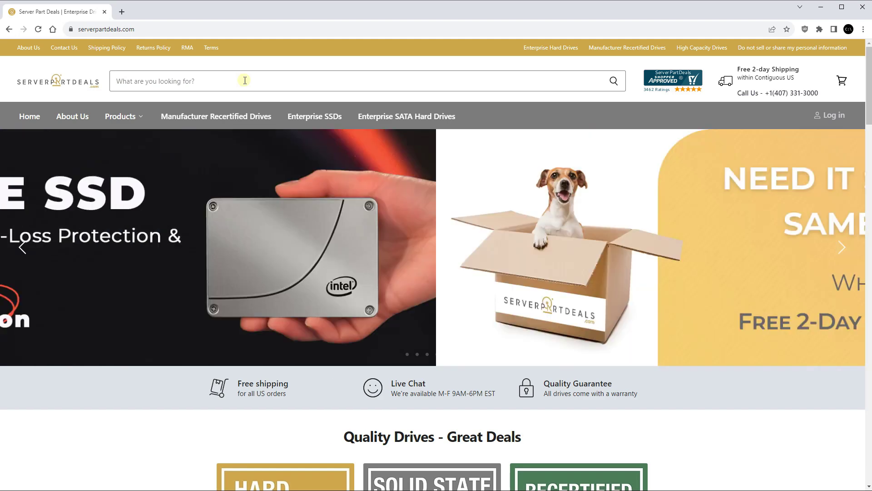
Search the store for 'exos' and filter the results to in-stock products only
type("exos")
key("Return")
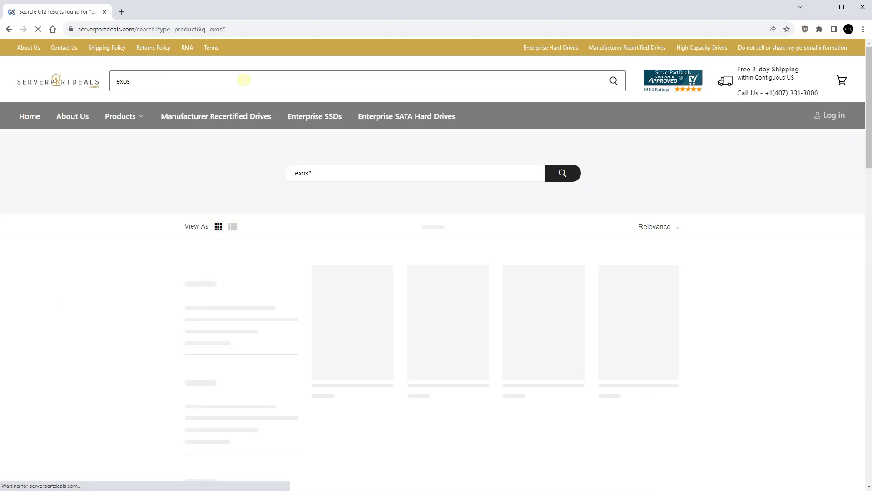
left_click(189, 316)
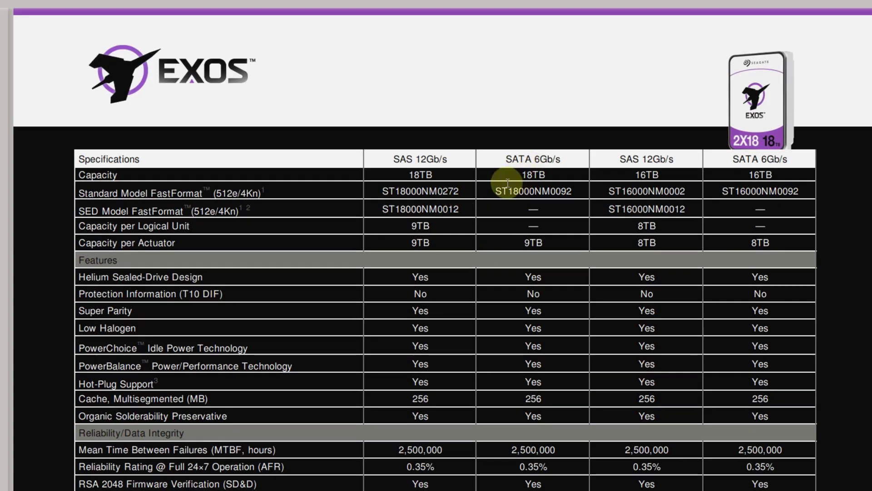
left_click_drag(509, 190, 580, 184)
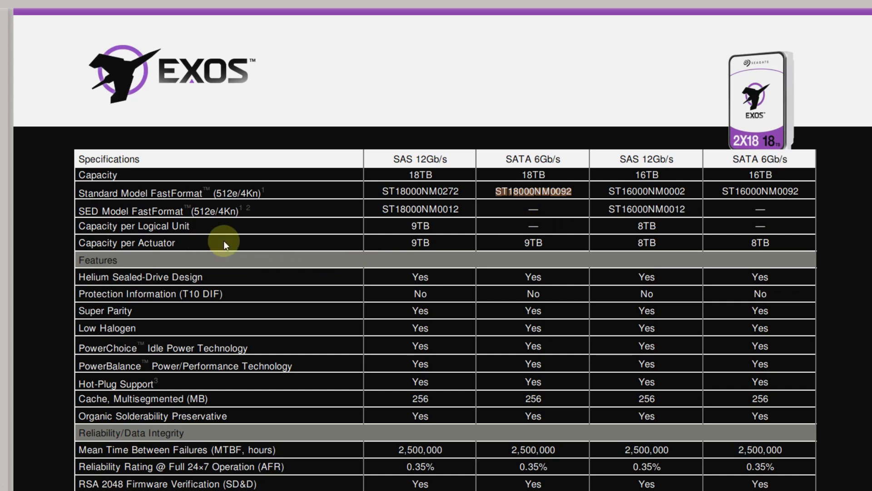
left_click_drag(527, 241, 546, 241)
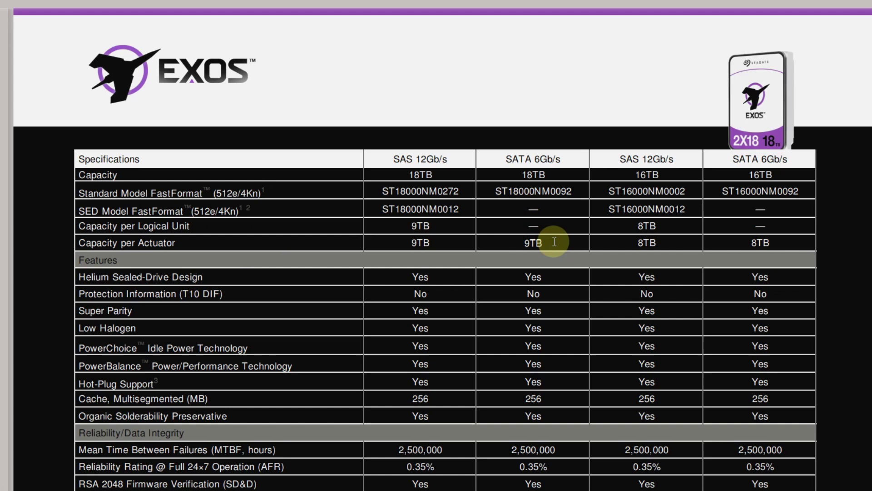
scroll(550, 260, "down", 3)
scroll(555, 253, "down", 2)
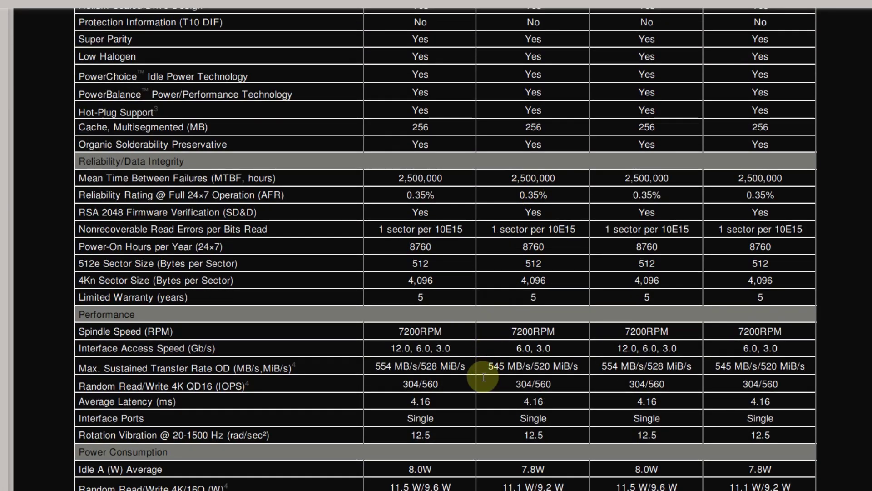
left_click_drag(490, 367, 560, 361)
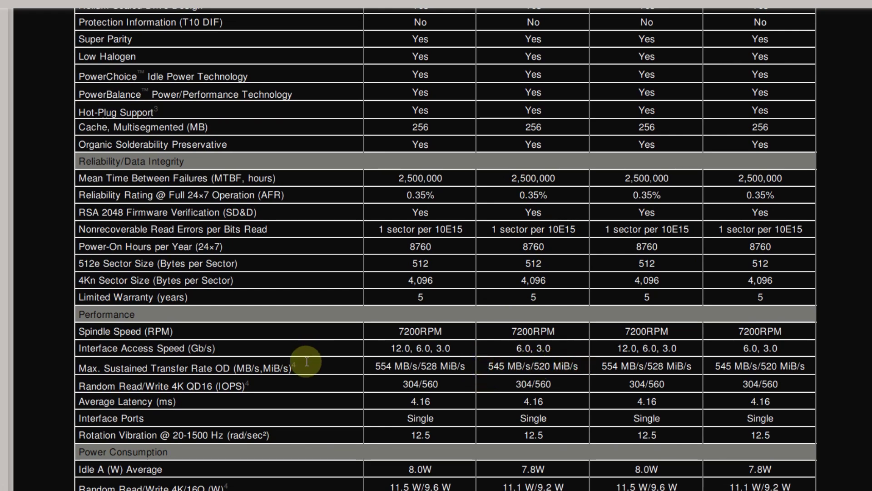
scroll(320, 353, "down", 12)
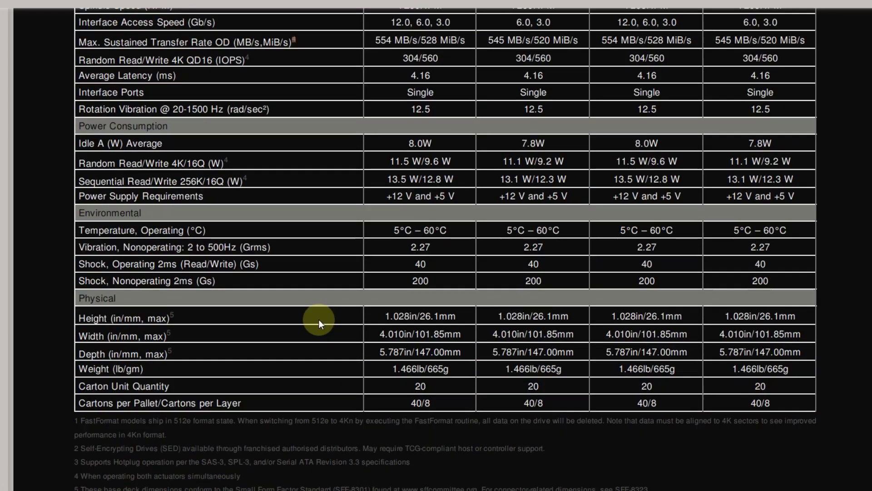
left_click_drag(76, 258, 249, 257)
left_click(257, 258)
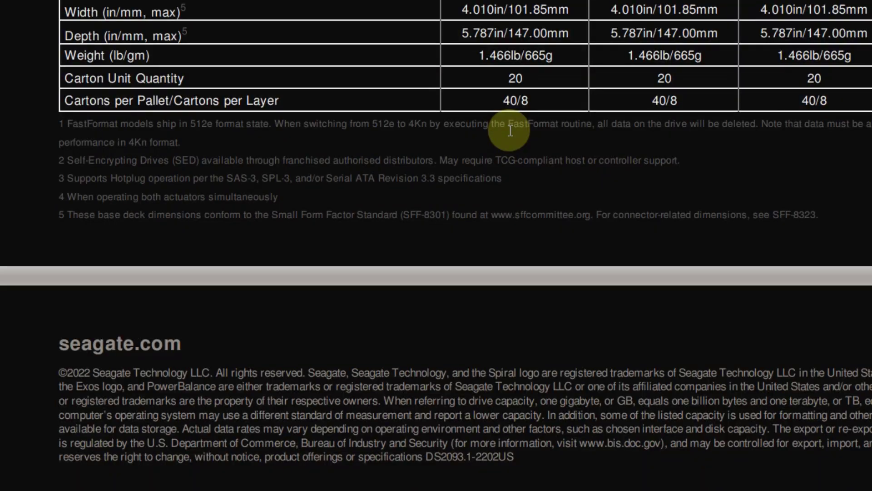
scroll(510, 131, "up", 20)
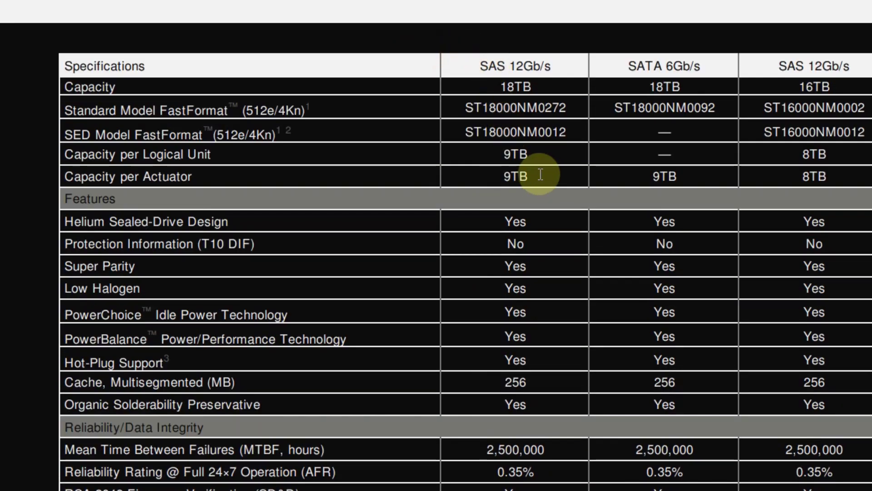
left_click_drag(539, 175, 452, 179)
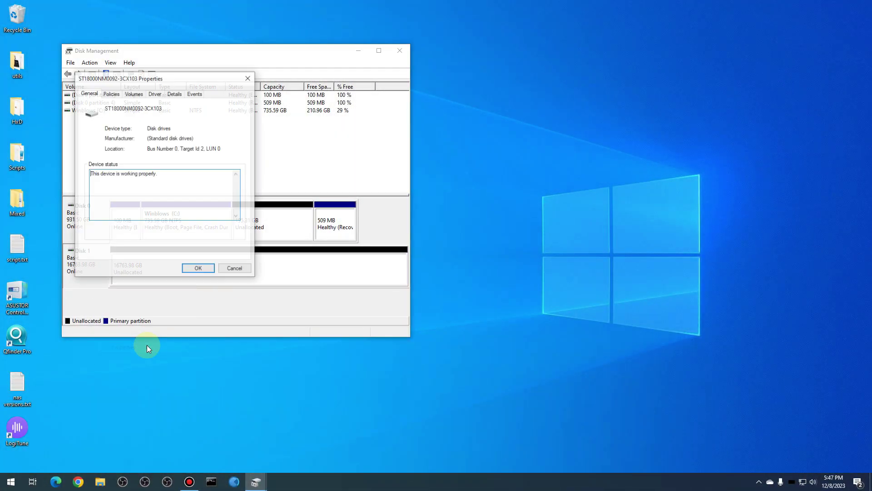
Create a full-size NTFS simple volume labelled Exos2x18 on Disk 1's unallocated space
left_click(197, 267)
right_click(174, 263)
left_click(213, 267)
left_click(239, 258)
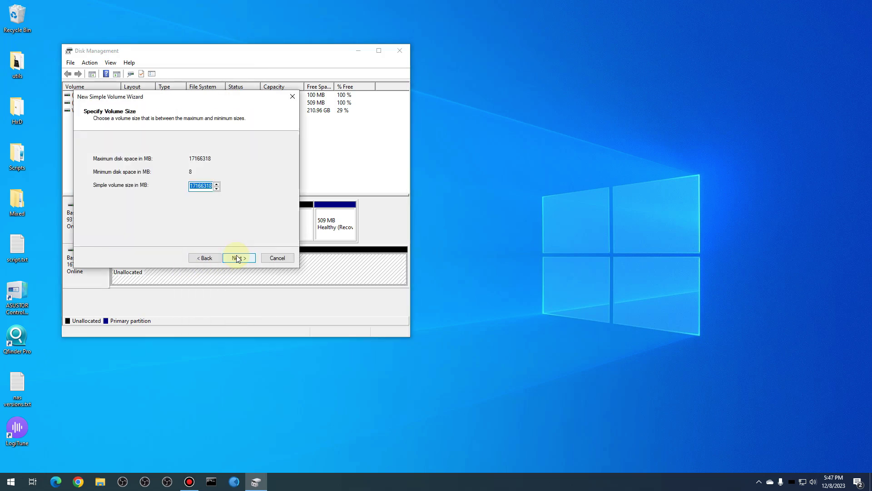
left_click(239, 257)
left_click(239, 258)
triple_click(204, 203)
type("Exos2x18")
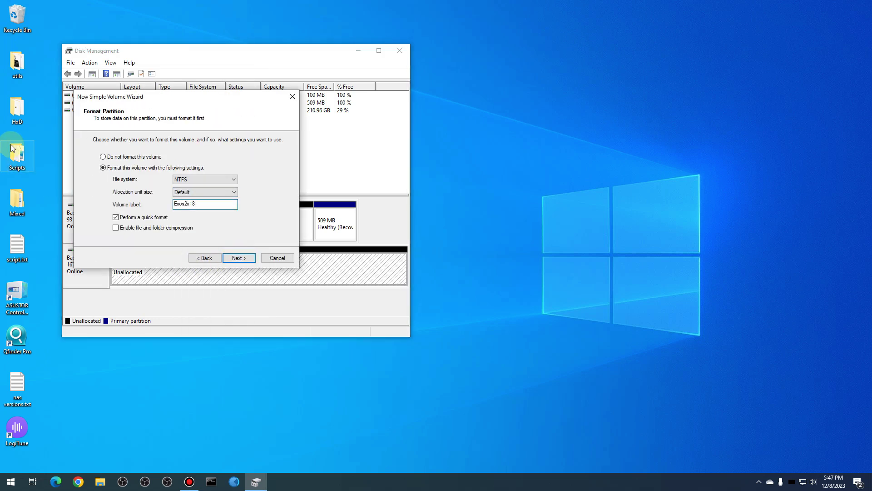
left_click(239, 258)
left_click(237, 257)
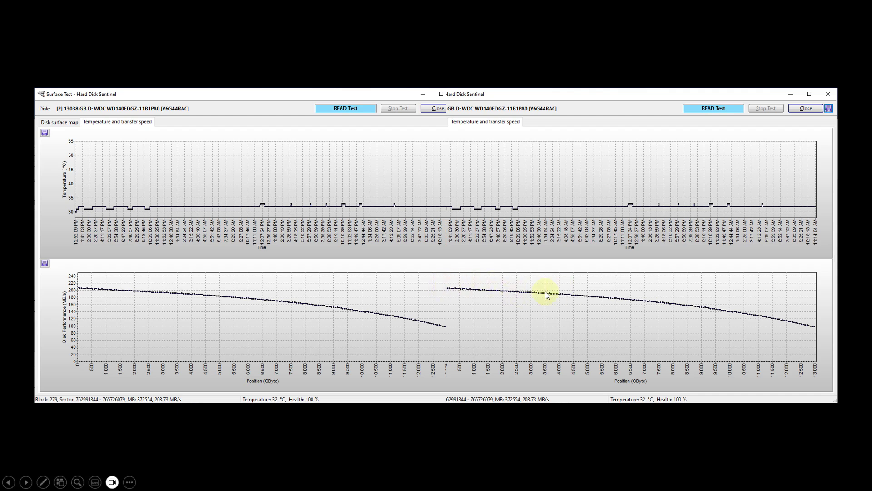
Show the 16763 GB ST18000NM0092 drive's surface test transfer-speed graph
left_click(789, 328)
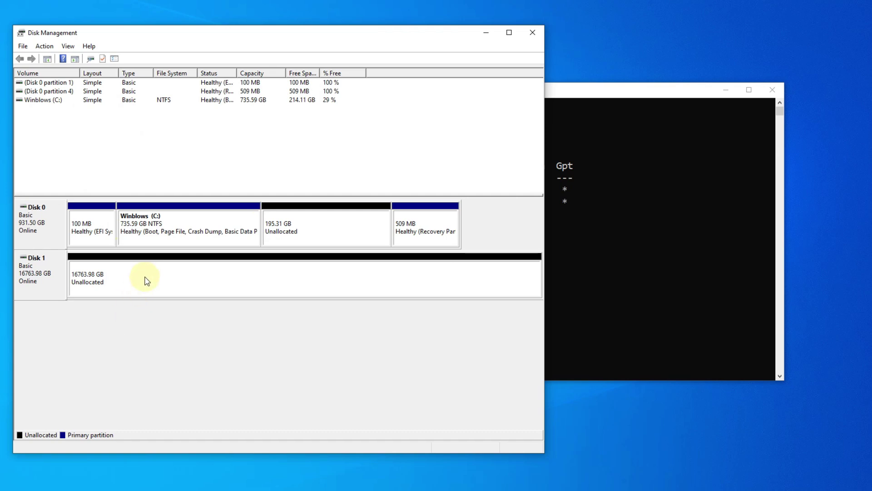
Start a new simple volume on Disk 1 and copy its maximum size
right_click(145, 276)
left_click(166, 281)
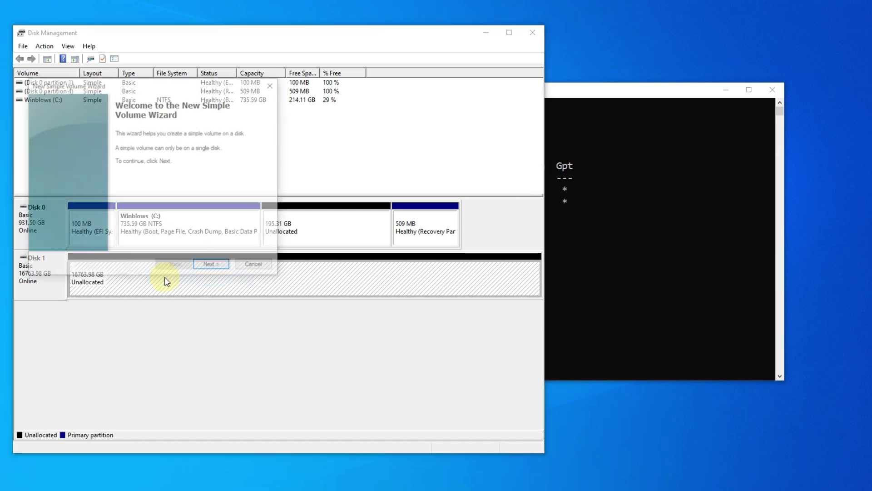
left_click(221, 268)
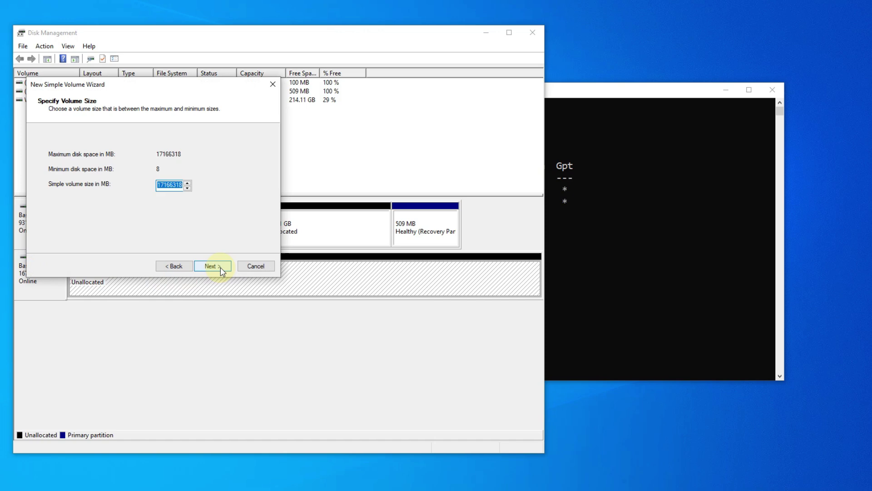
right_click(168, 188)
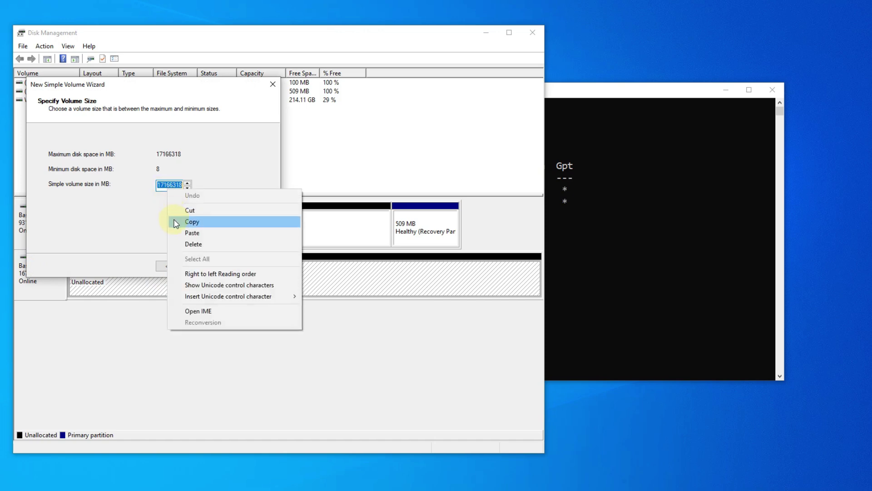
left_click(191, 222)
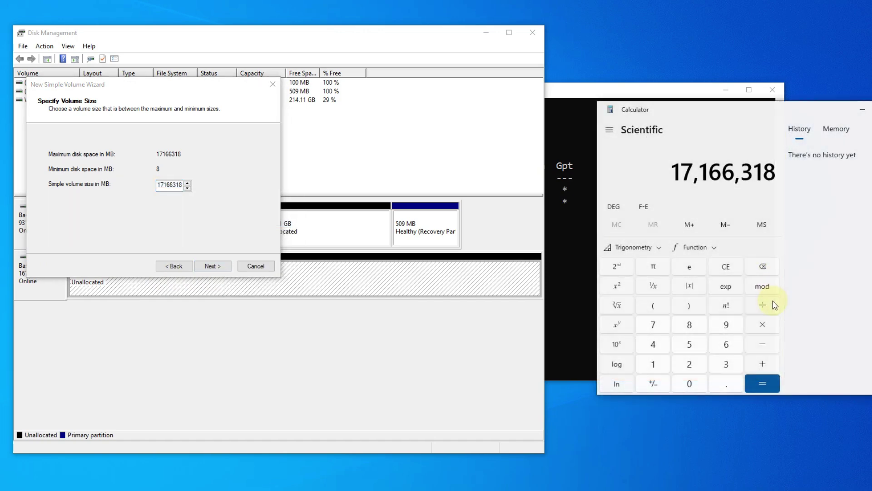
Halve that size in Calculator and set the volume size to 8583159 MB
left_click(763, 305)
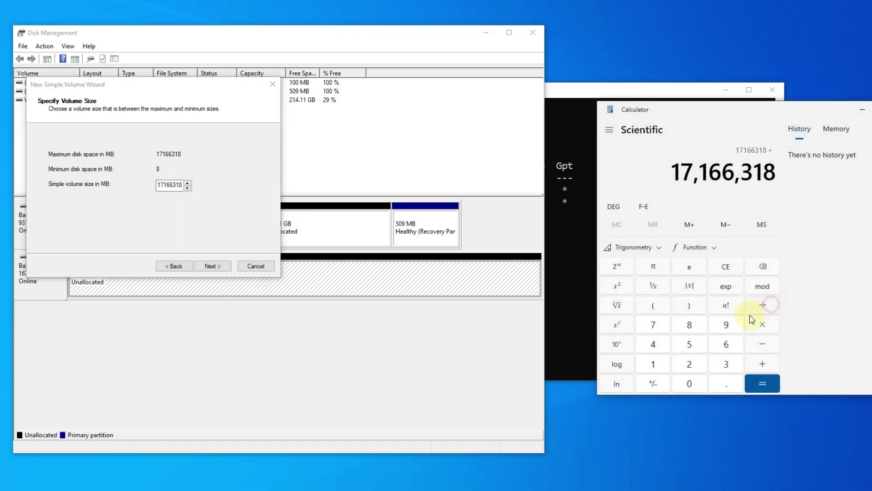
left_click(689, 364)
left_click(767, 383)
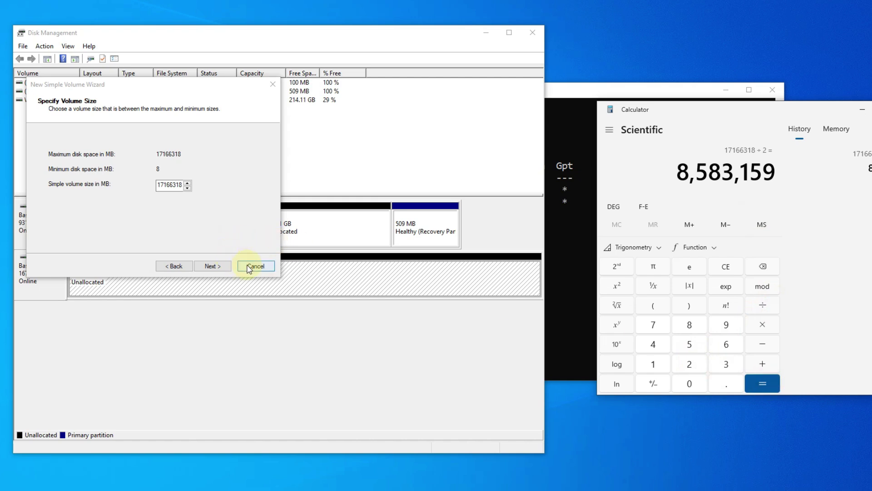
left_click_drag(678, 173, 775, 172)
double_click(177, 185)
type("8583")
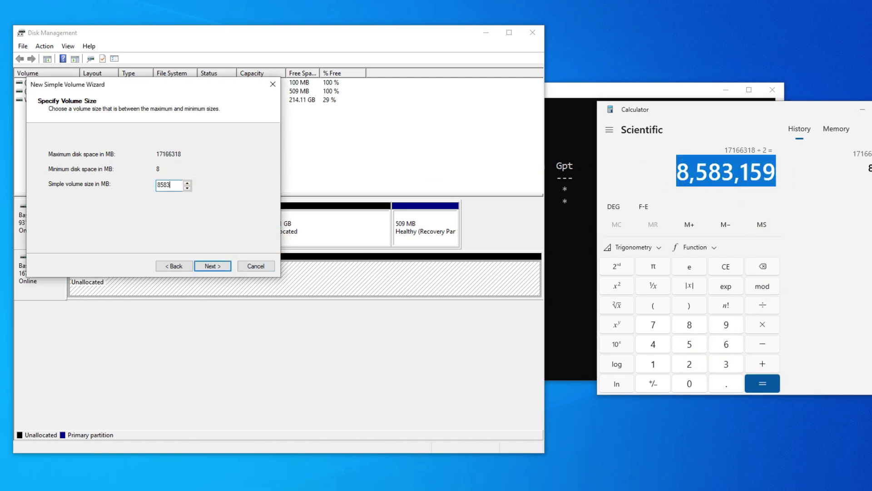
type("15")
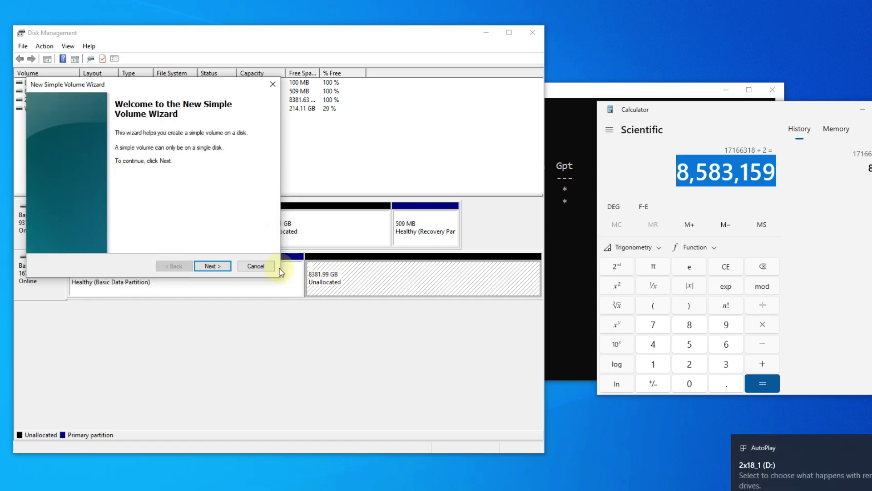
left_click(212, 266)
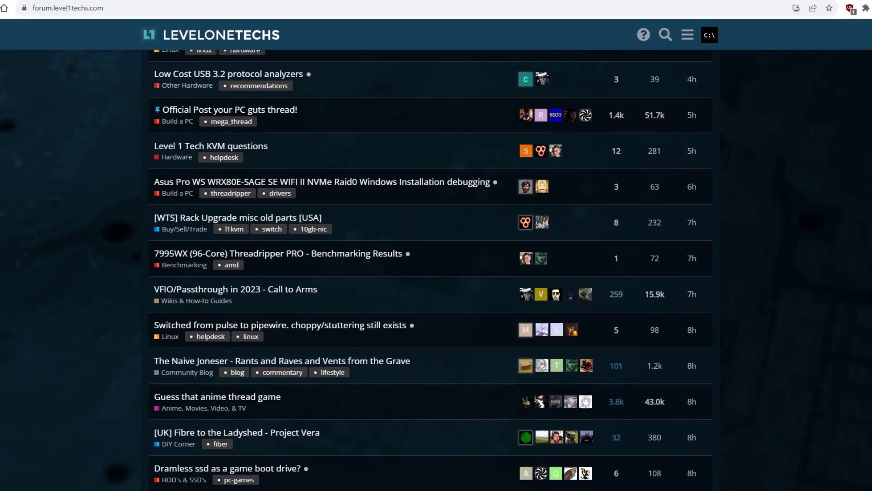
Scroll to post 57 and highlight the first line of its parted commands
scroll(431, 273, "down", 10)
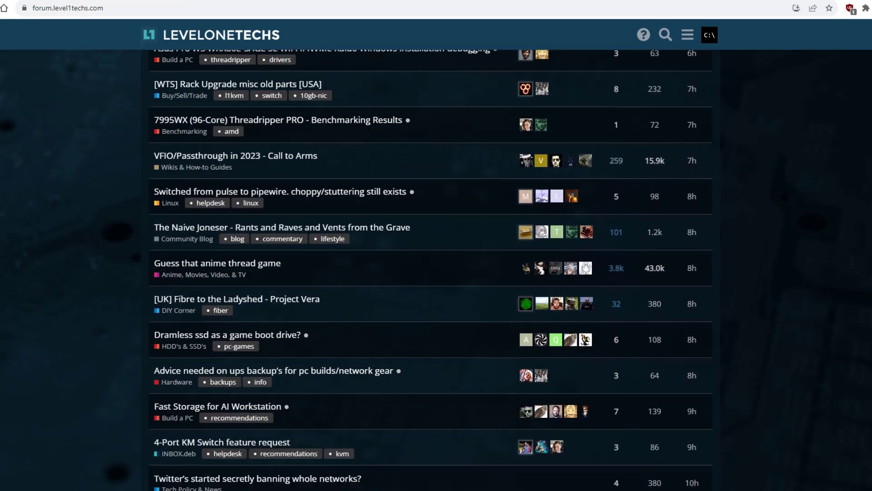
scroll(431, 270, "down", 10)
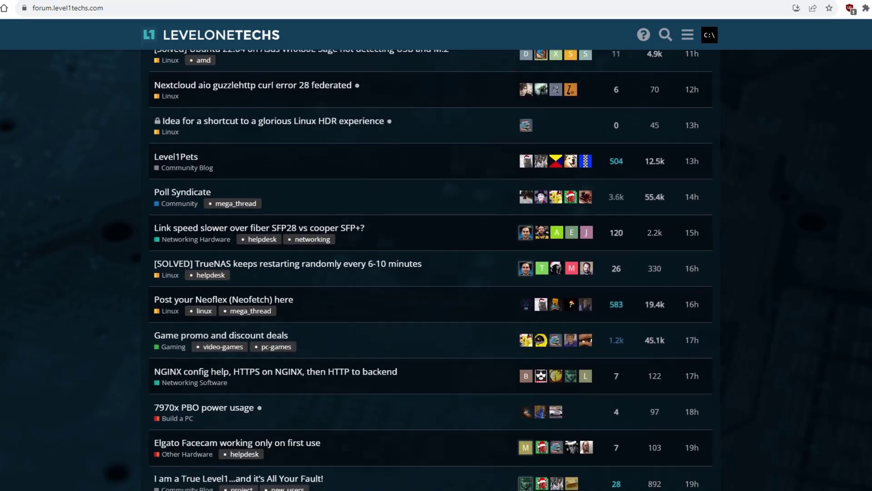
scroll(430, 270, "down", 8)
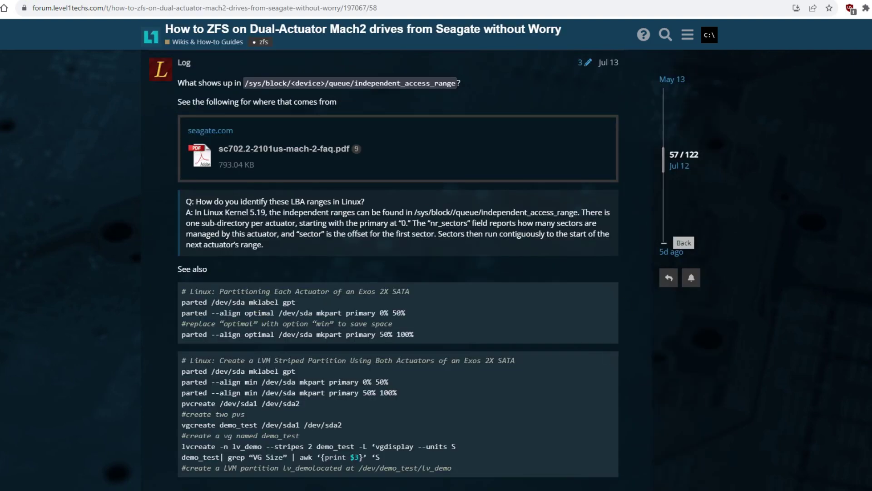
scroll(398, 270, "up", 1)
scroll(398, 270, "down", 1)
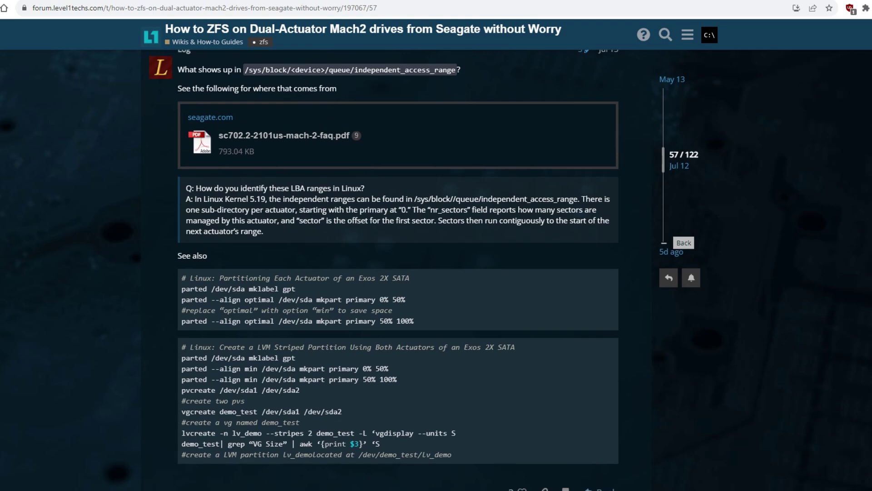
left_click_drag(182, 283, 440, 323)
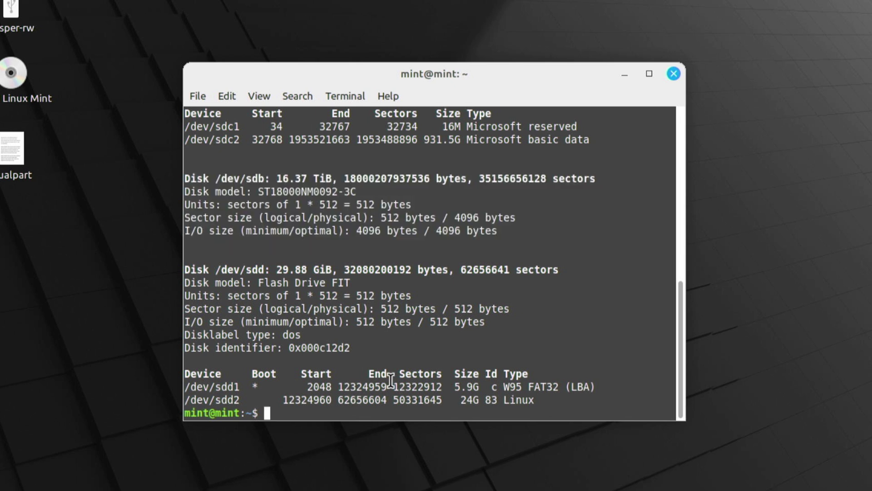
Give /dev/sdb a new GPT label and create the first partition over 0%–50%
key("ctrl+l")
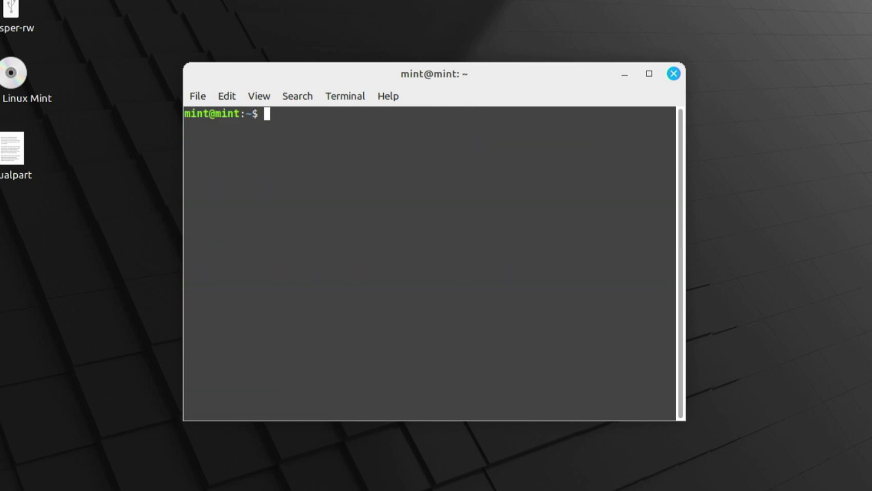
type("sudo parted /dev/sdb")
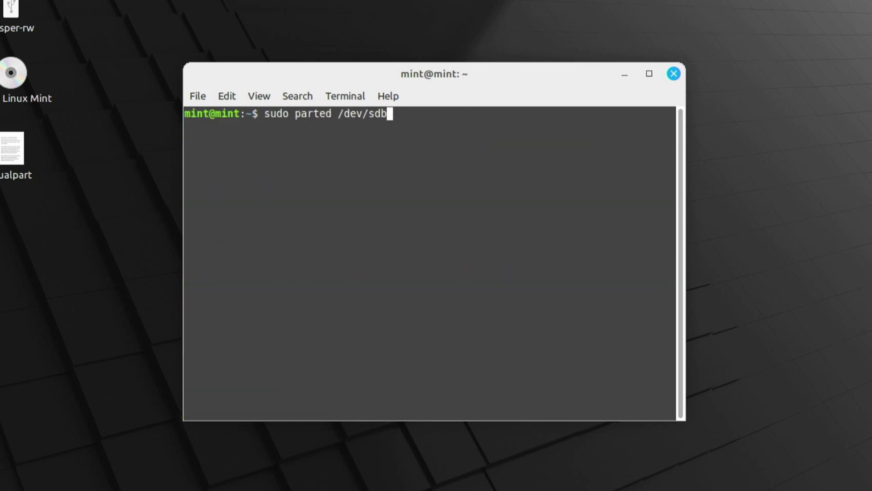
type(" mklabel gpt")
key("Return")
type("sudo par")
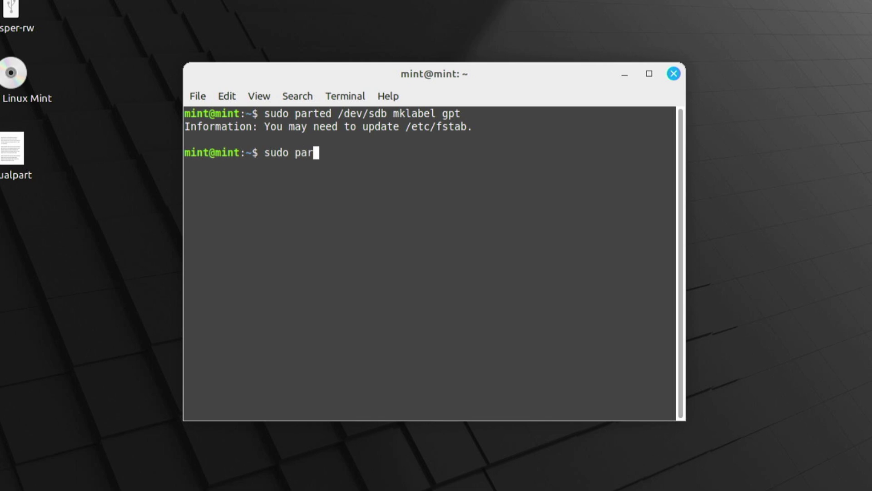
type("ted --align optimal /dev/sdb")
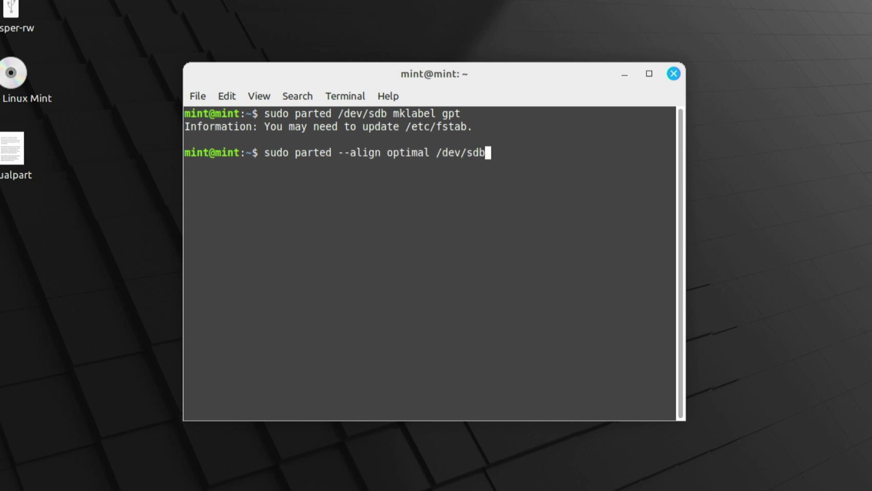
type(" mkpart primary 0")
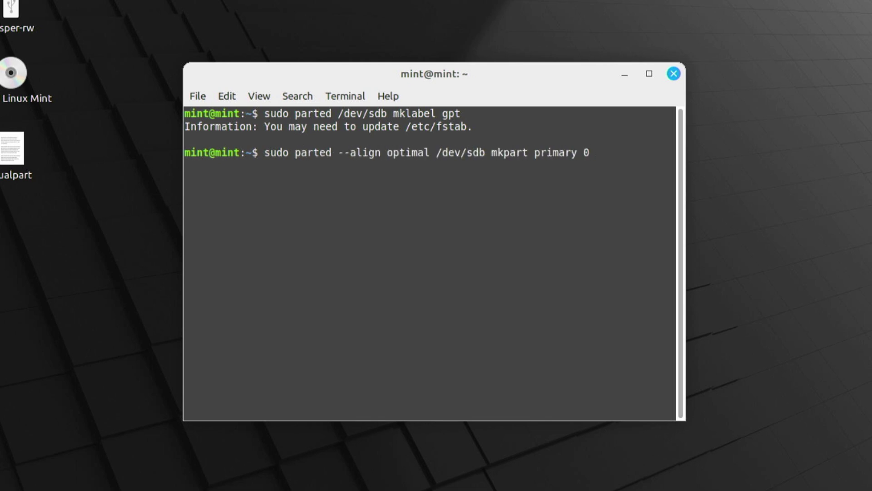
type("% 50%")
key("Return")
Create the second 50%–100% partition, then quick-format /dev/md0 as NTFS with mkntfs -Q
key("Up")
key("BackSpace")
key("BackSpace")
key("BackSpace")
key("BackSpace")
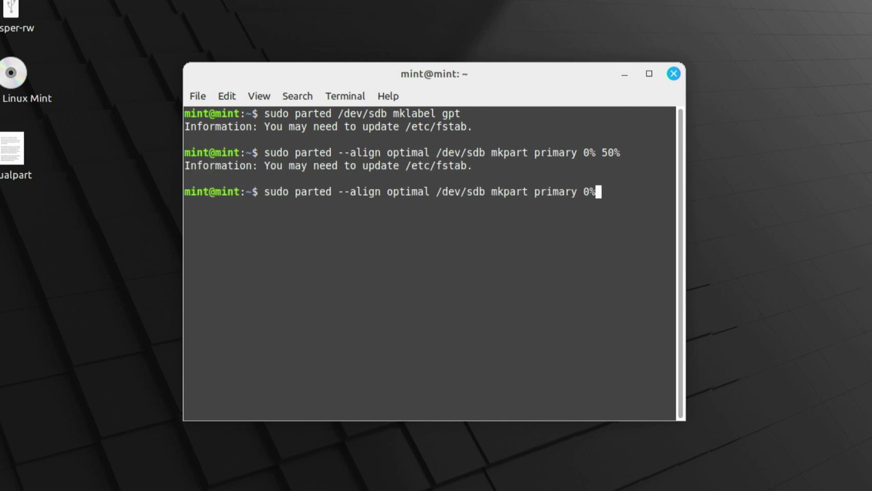
key("BackSpace")
key("BackSpace")
type("50% 1005")
key("Return")
key("Up")
key("BackSpace")
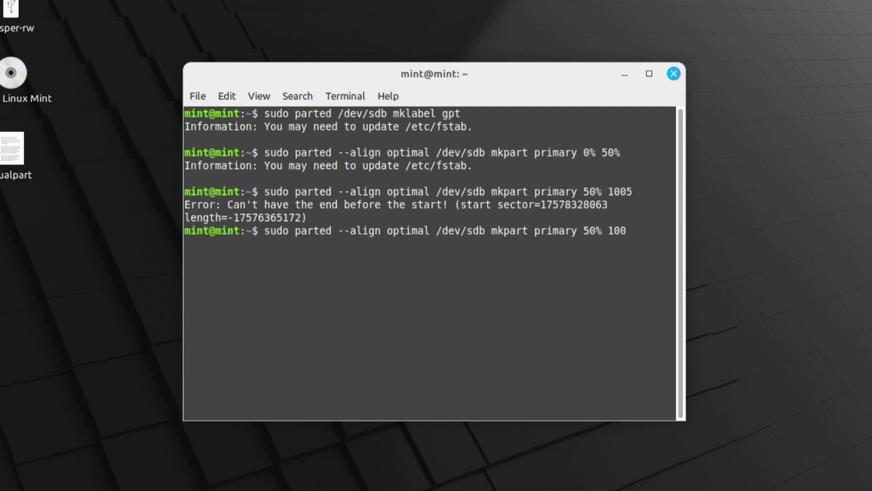
type("%")
key("Return")
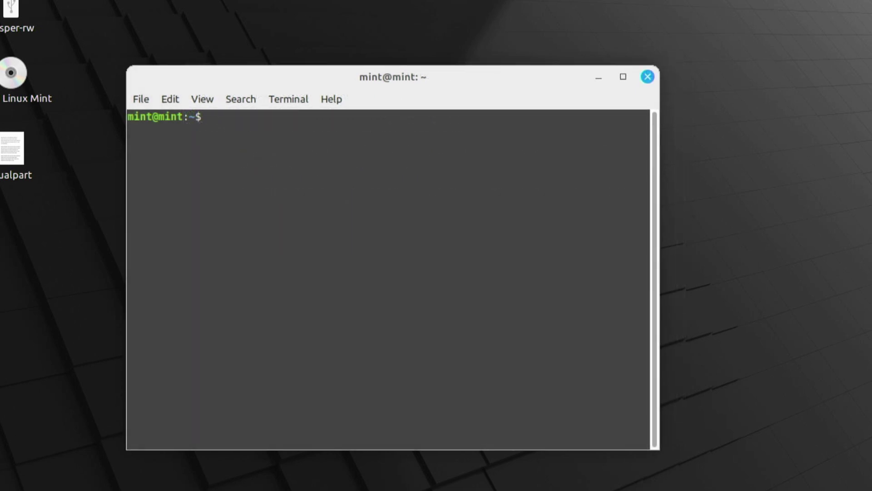
type("sudo mkntfs -Q ")
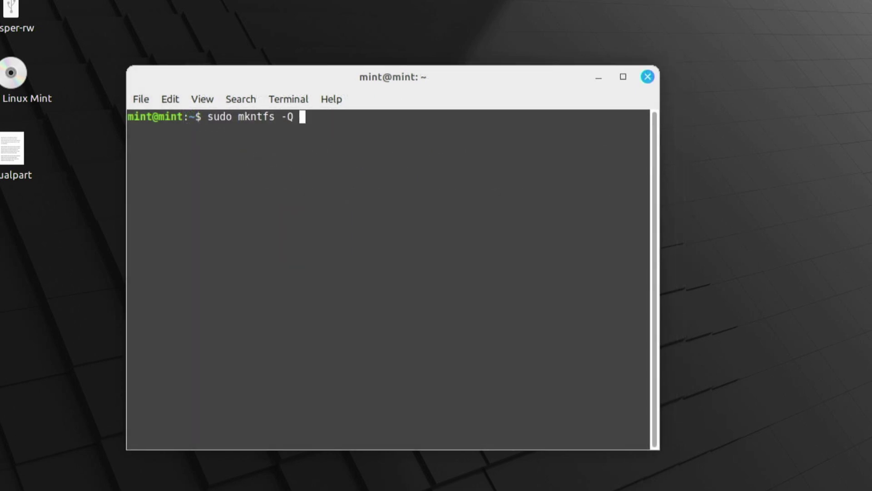
type("/dev/md0")
key("Return")
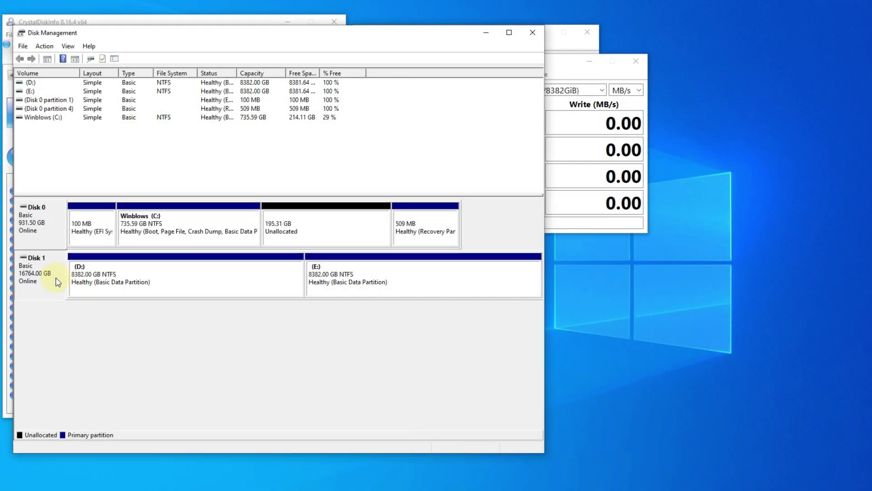
Review the ST18000NM0092-3CX103 Disk 1 properties and close them without changes
right_click(59, 282)
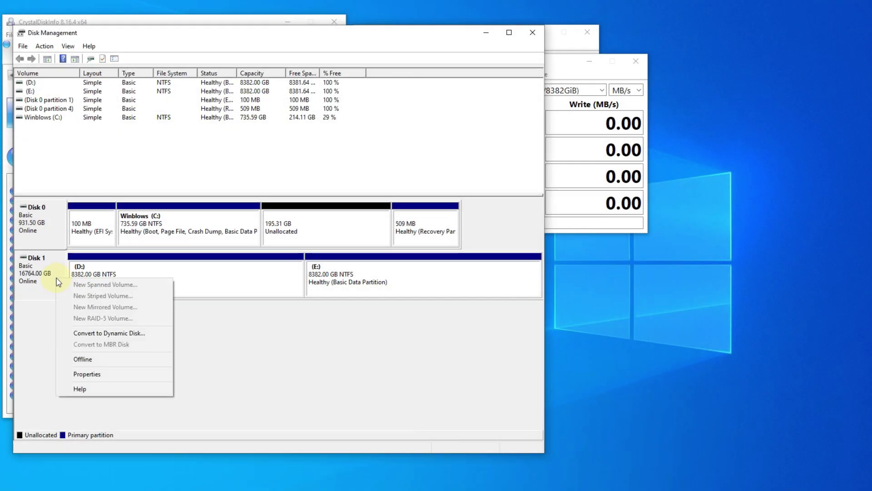
left_click(105, 374)
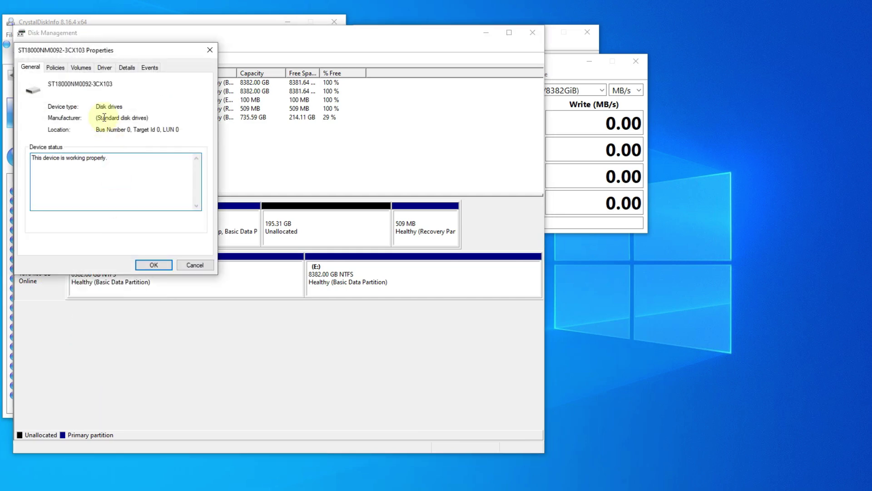
left_click(195, 265)
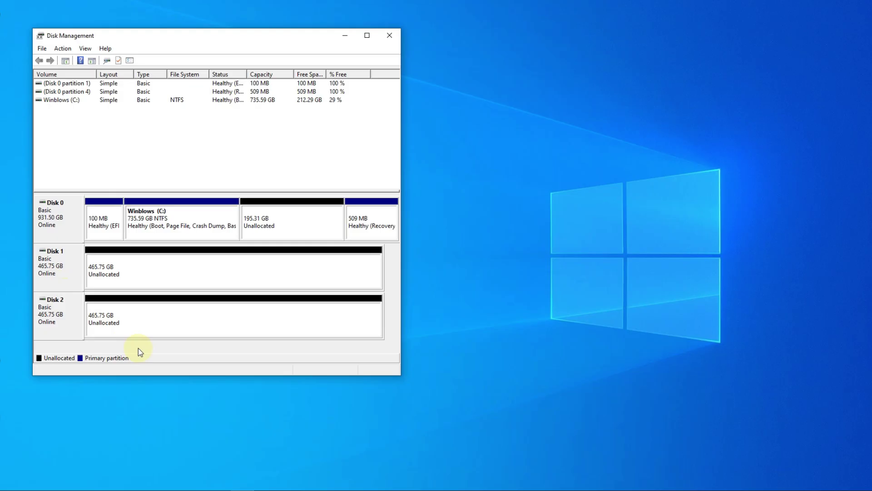
Begin a New Striped Volume on Disk 1 with Disk 2 added to the stripe
right_click(112, 279)
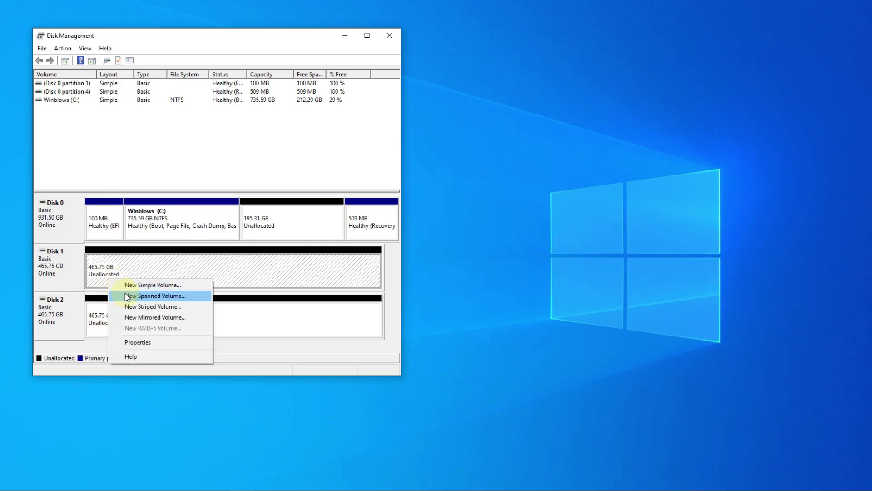
left_click(131, 308)
left_click(223, 266)
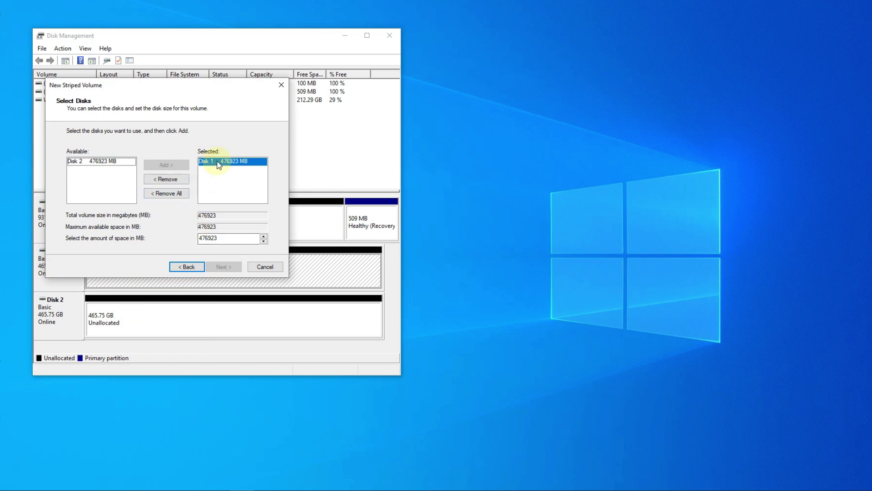
left_click(157, 165)
left_click(228, 268)
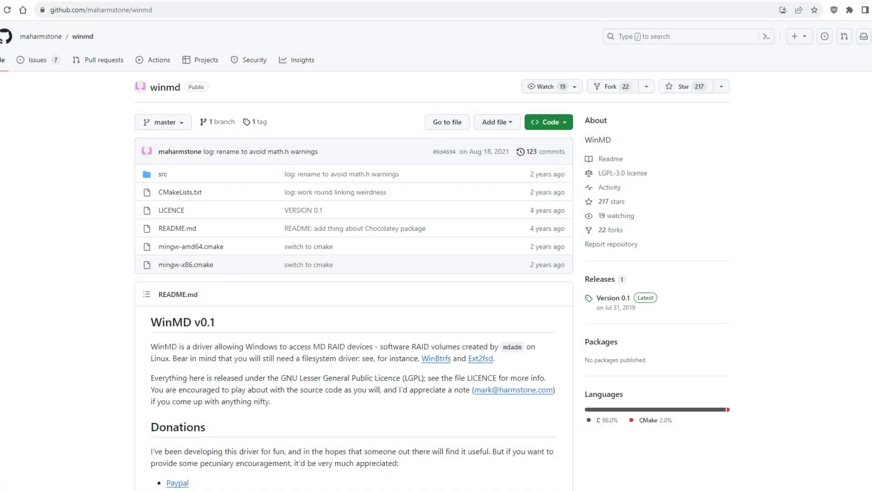
Scroll the WinMD README down to its Installation, Uninstalling and Changelog sections
scroll(436, 255, "down", 5)
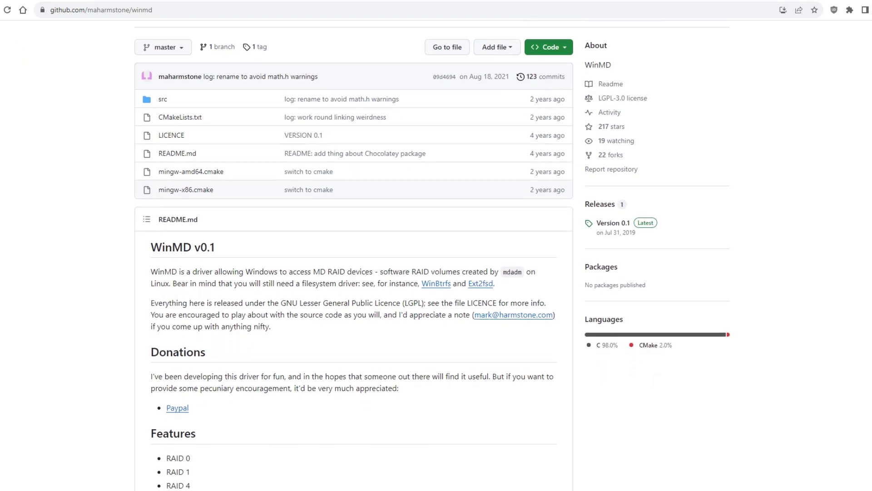
scroll(436, 254, "down", 6)
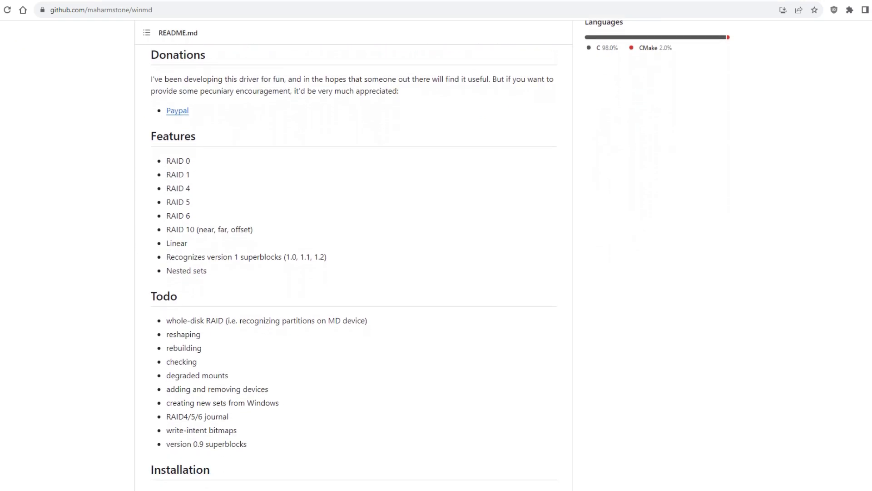
scroll(436, 254, "down", 4)
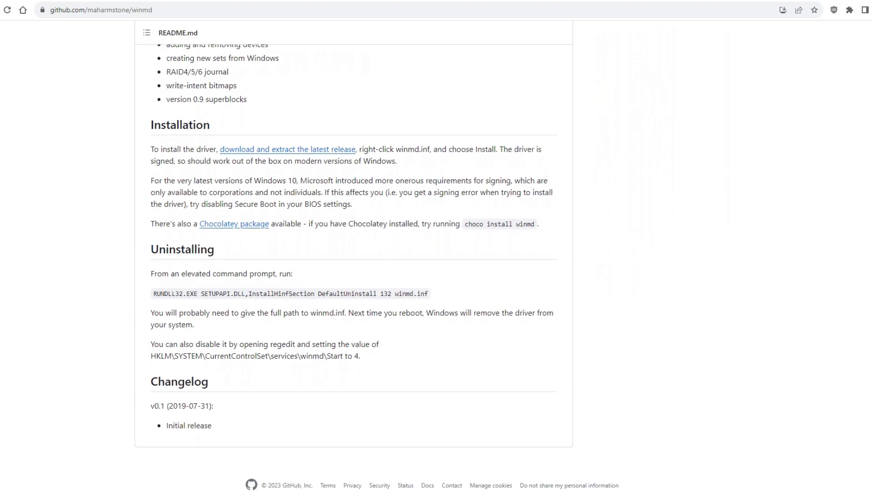
Install the WinMD driver from winmd.inf, then enter 'sudo parted /dev/sdb mklabel gpt' in the terminal
scroll(312, 204, "down", 20)
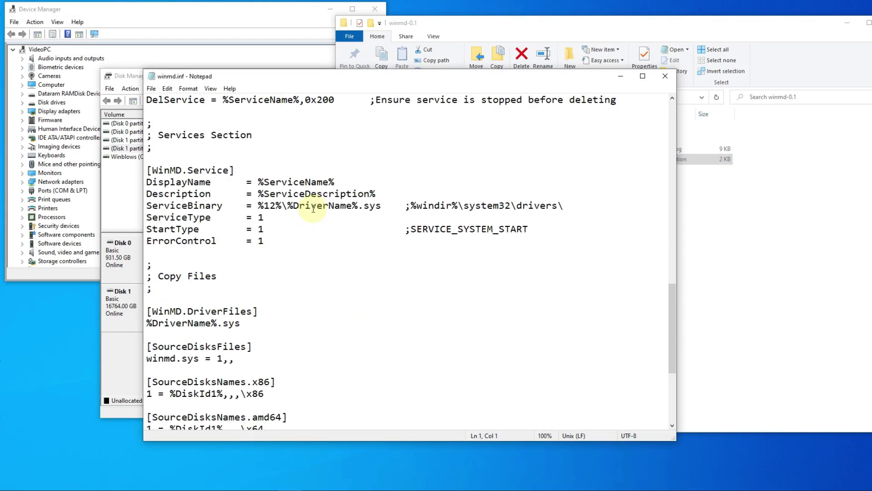
left_click_drag(672, 374, 695, 114)
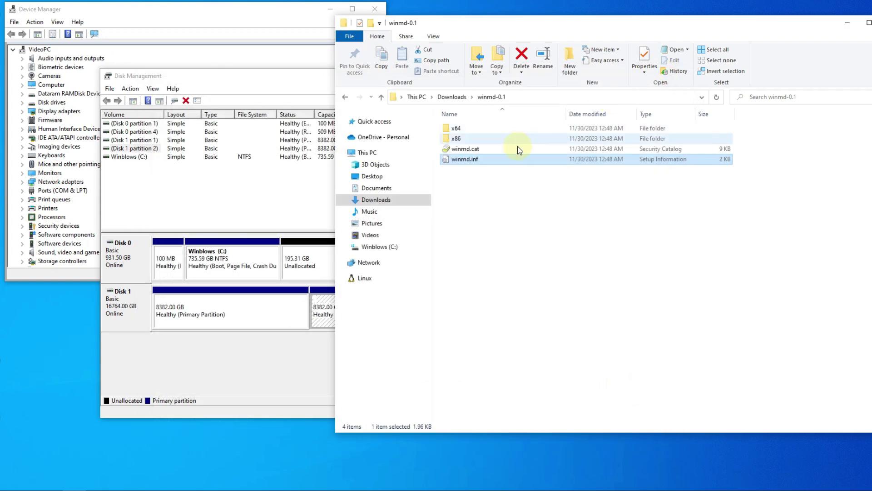
right_click(484, 159)
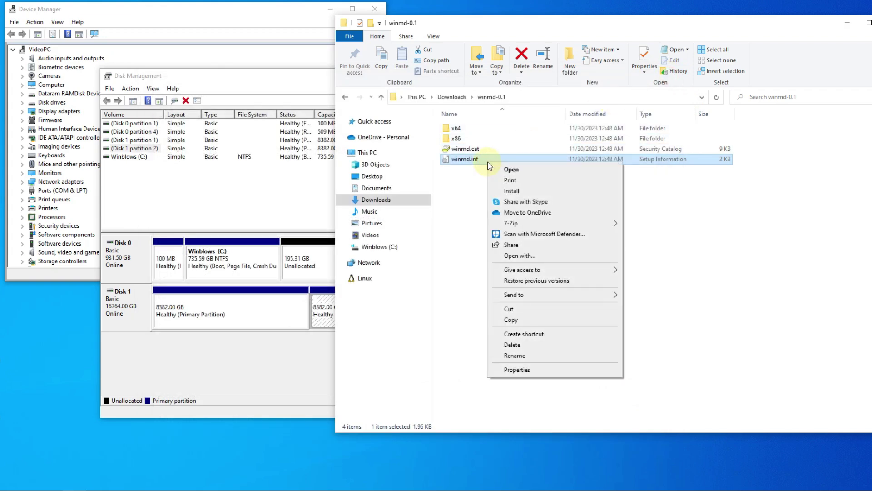
left_click(521, 192)
left_click(468, 250)
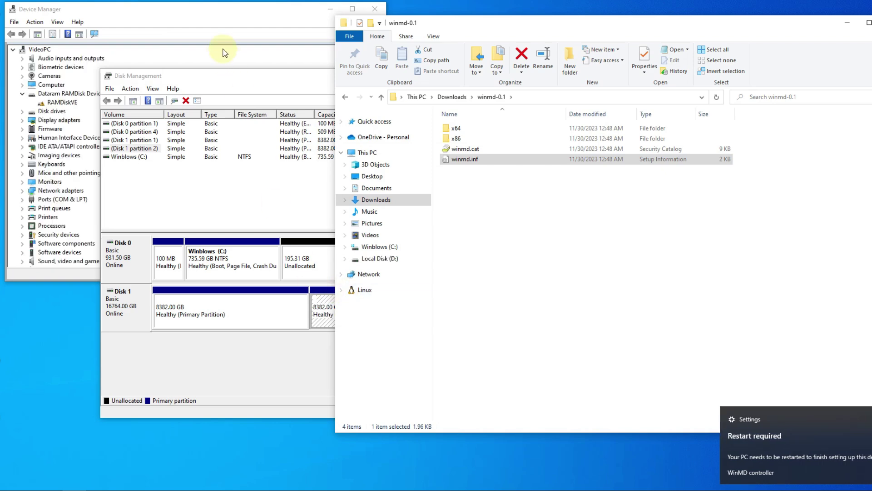
type("sudo")
type(" parted /dev/sdb mklabel gpt")
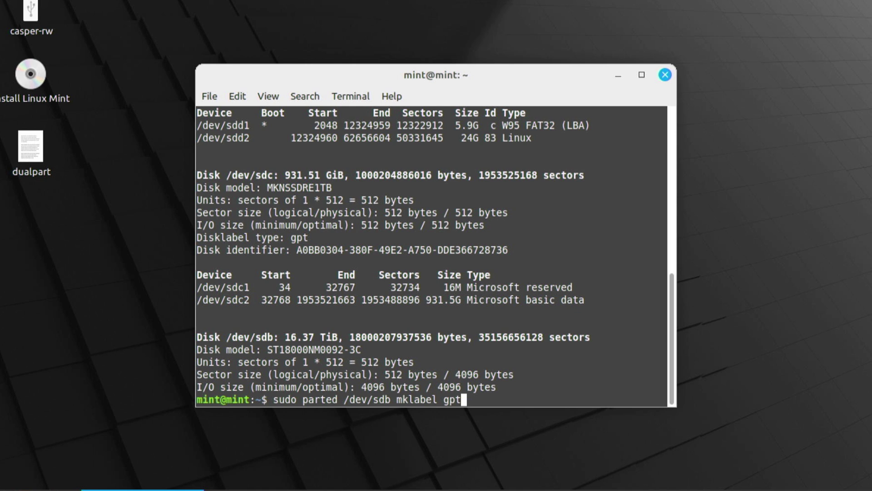
Give /dev/sdb a GPT table with partitions spanning 0%–50% and 50%–100%
key("Return")
type("sudo parted ")
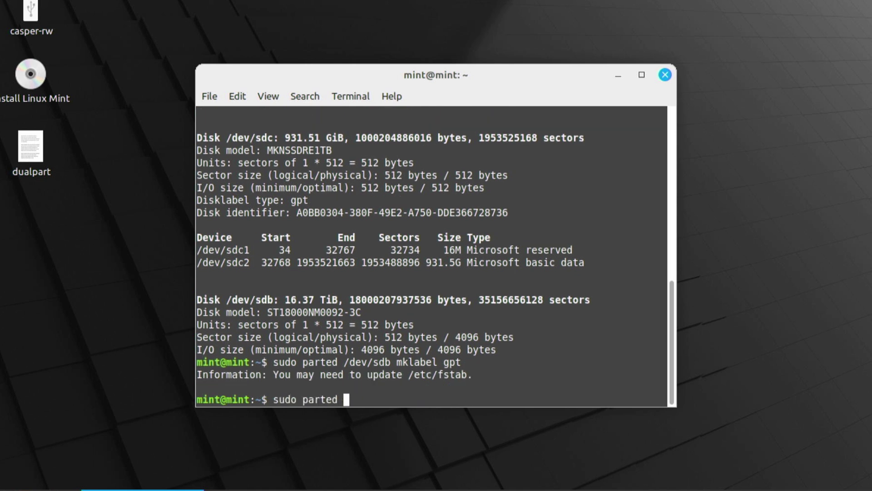
type("--align optimal /dev/sdb")
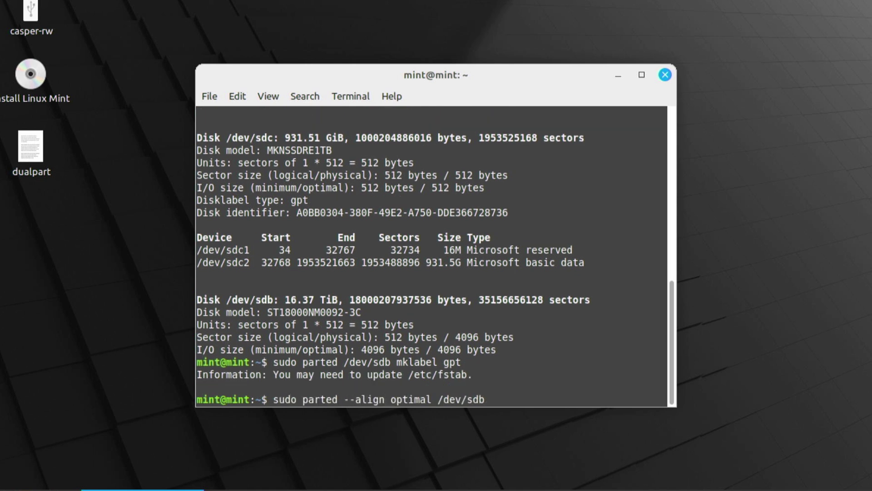
type(" mkpart primary 0% 50%")
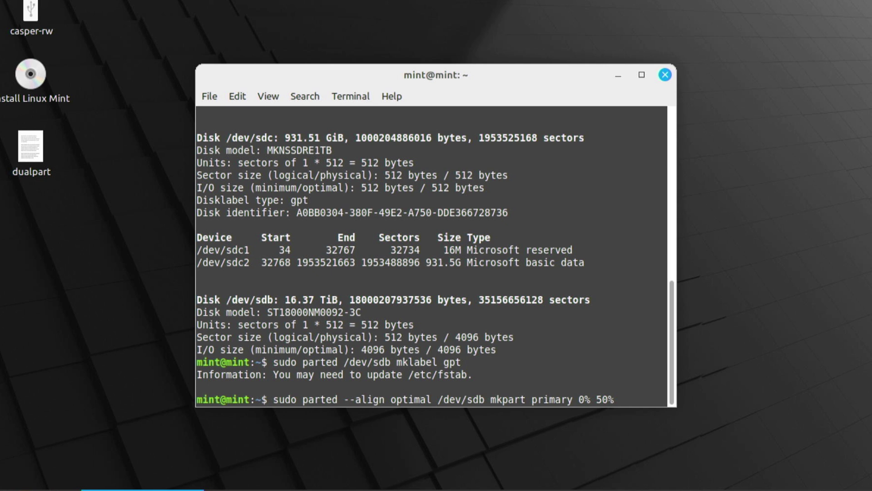
key("Return")
key("Up")
key("BackSpace")
key("BackSpace")
key("BackSpace")
key("BackSpace")
key("BackSpace")
key("BackSpace")
type("50% 100%")
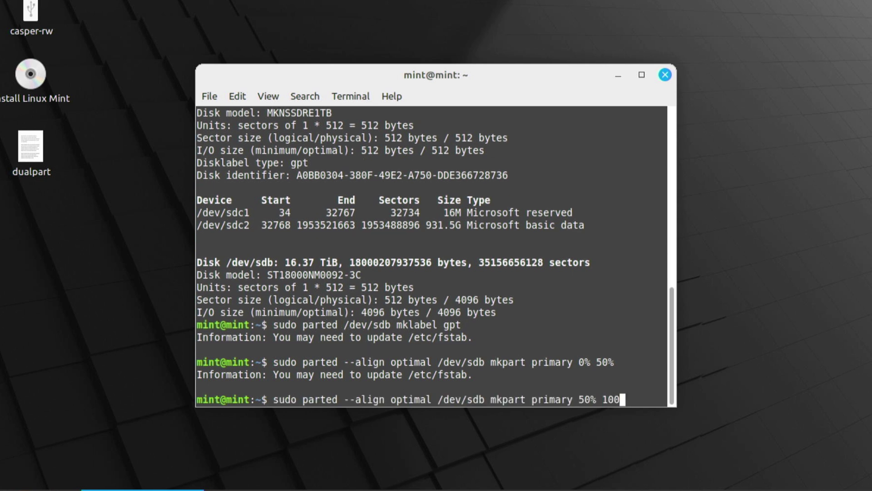
key("Return")
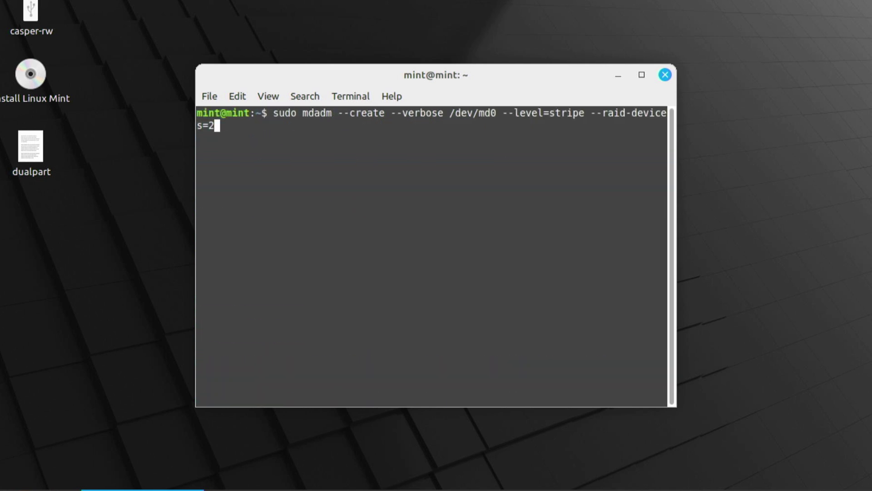
Stripe sdb1 and sdb2 into RAID 0 array /dev/md0 and quick-format it as NTFS
type("/dev")
type("/sdb1 /dev/sdb2")
key("Return")
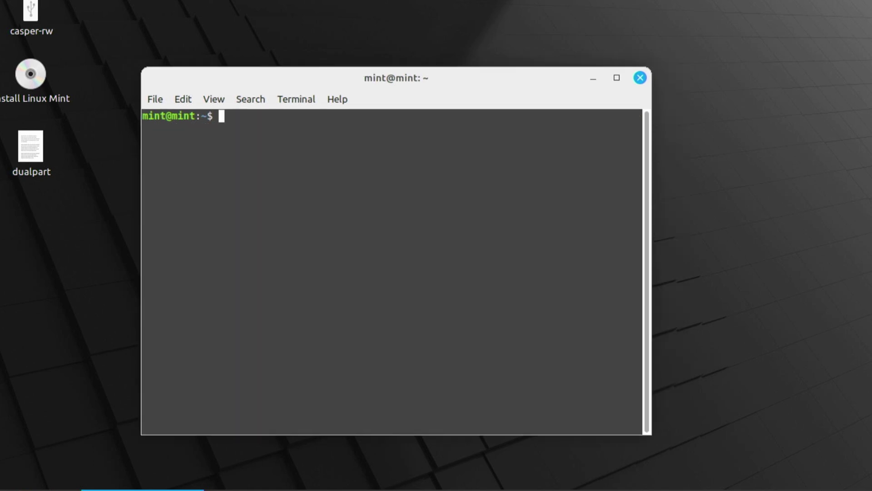
type("sudo mkntfs -Q /dev/md0")
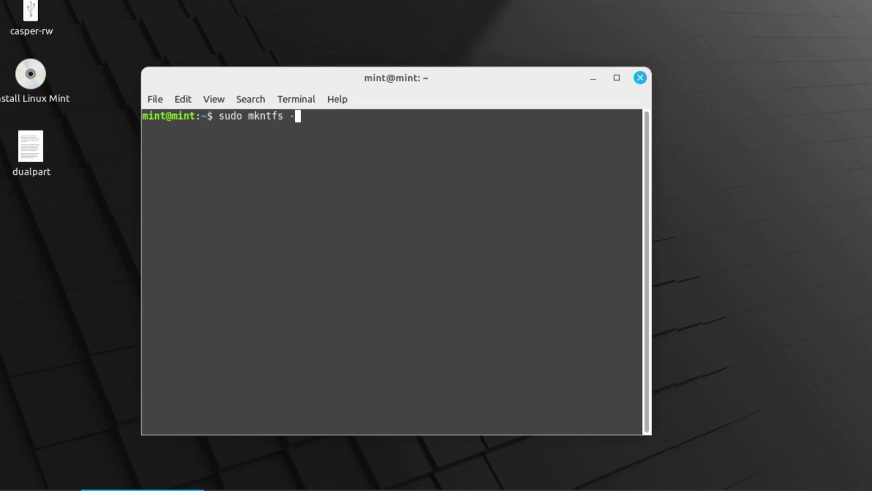
key("Return")
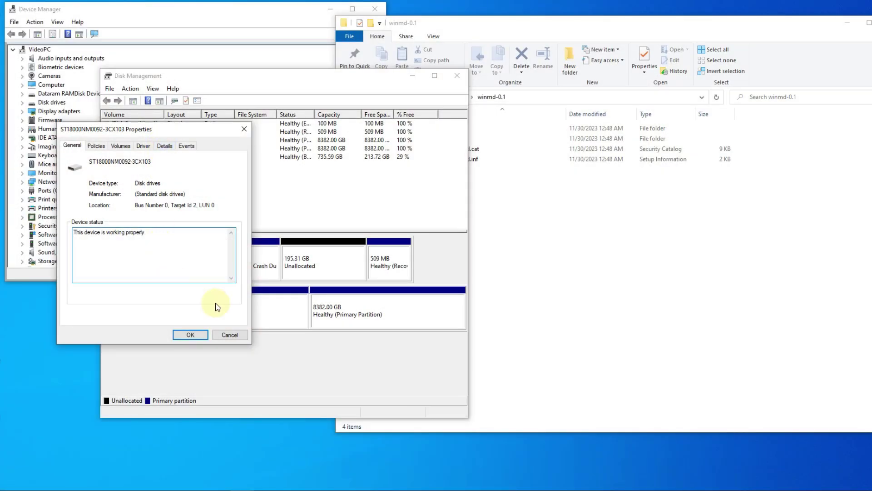
Close the drive properties and inspect the actions for Disk 1's two partitions
left_click(230, 334)
right_click(250, 305)
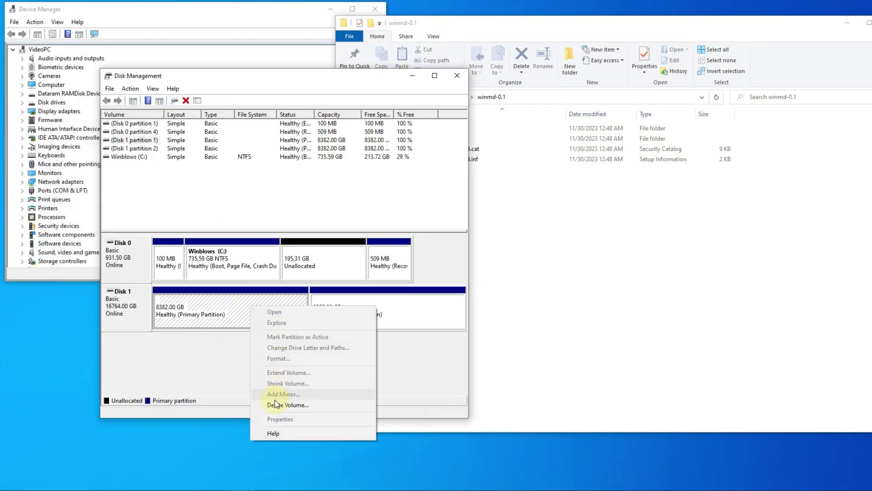
left_click(420, 369)
right_click(371, 309)
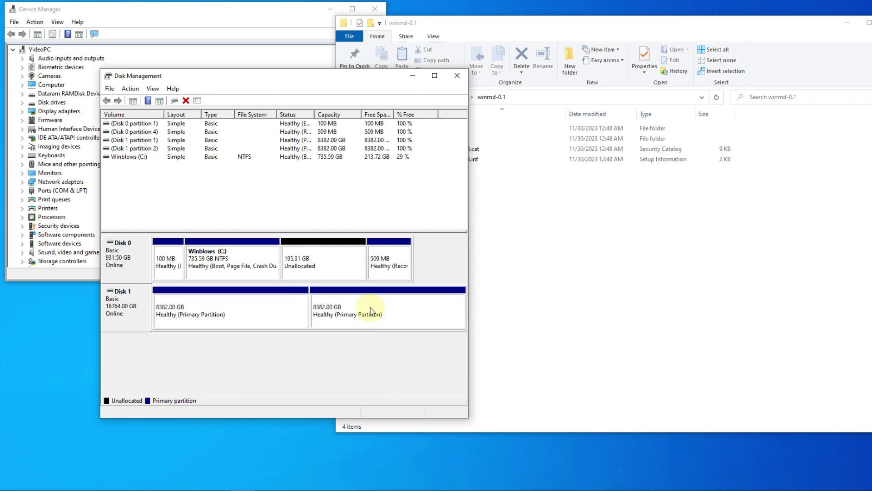
left_click(302, 383)
left_click(451, 310)
In Device Manager, expand Storage volumes and select the WinMD volume
left_click(512, 315)
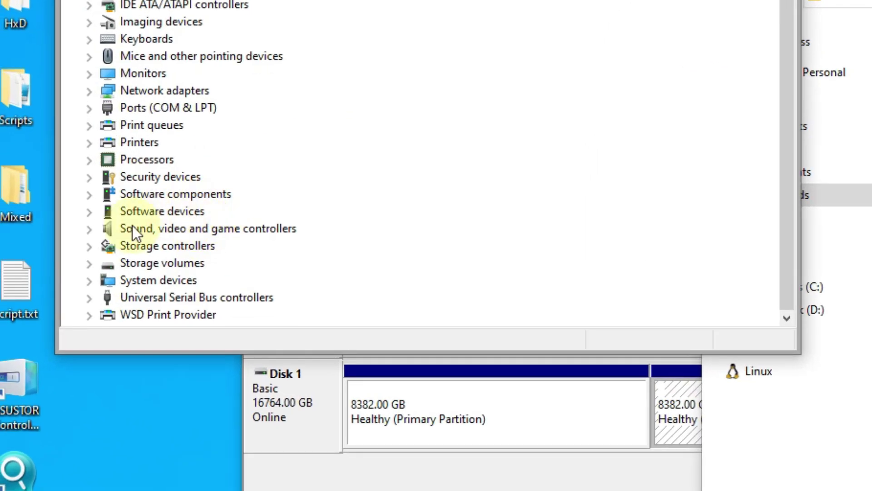
left_click(89, 263)
left_click(184, 298)
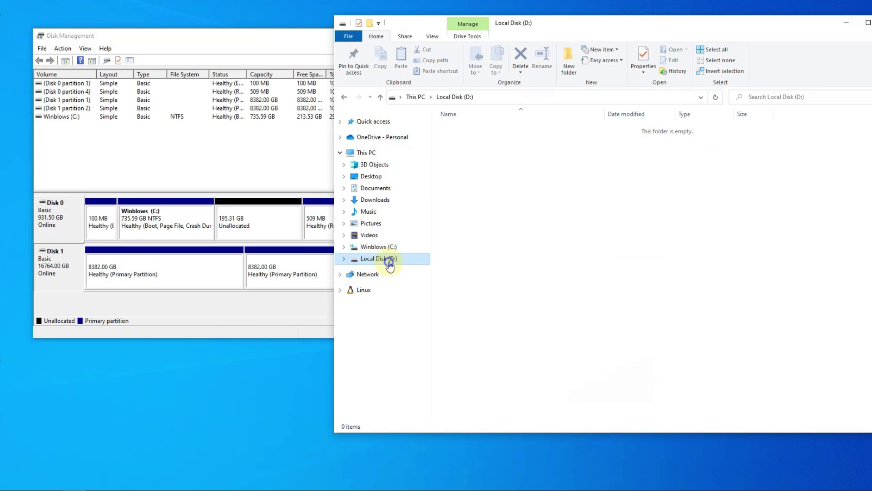
Open the Local Disk (D:) properties and enter 'Exos Mach2' as the volume name
right_click(389, 260)
left_click(418, 441)
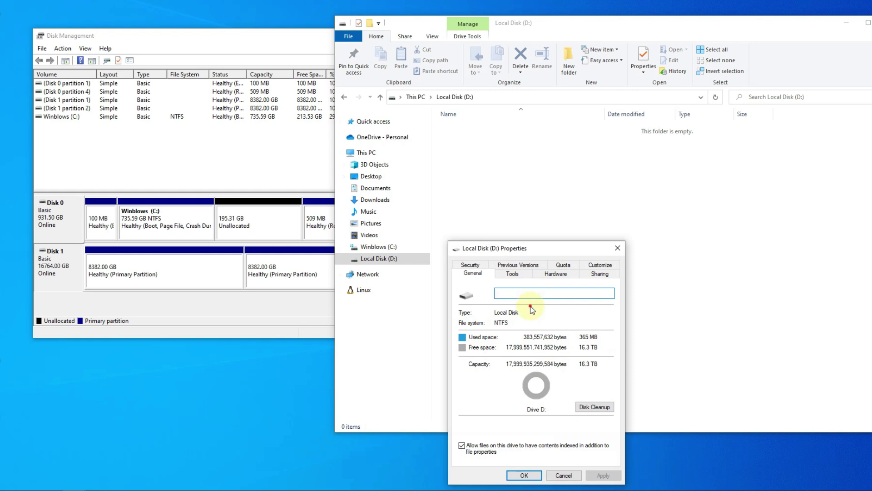
type("Exos Mach2")
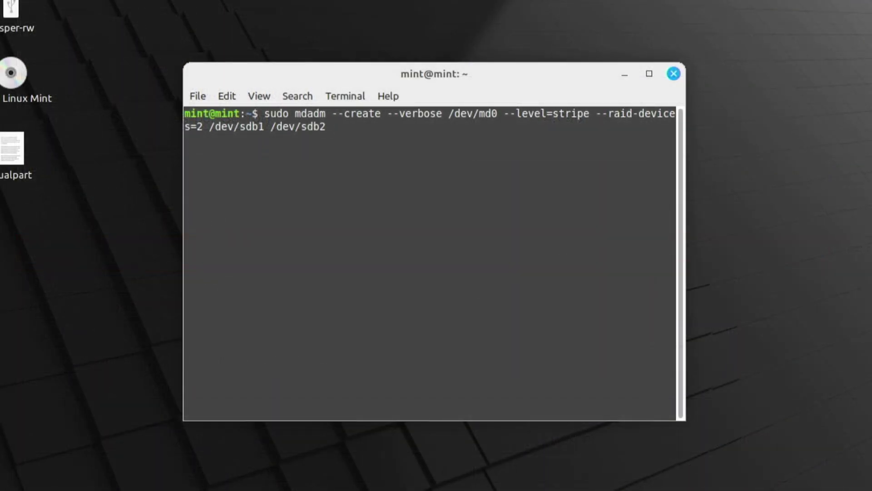
Create the striped array /dev/md0 and format it as ext4 with mkfs.ext4
key("Return")
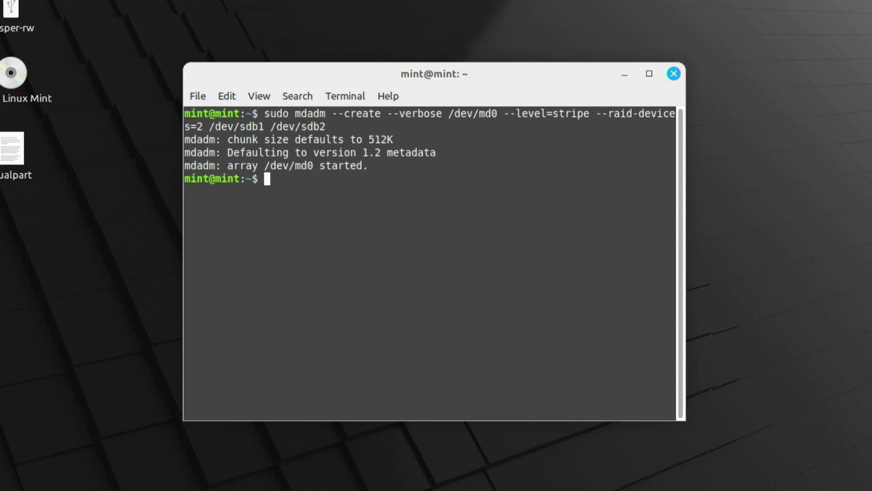
type("sudo mkfs")
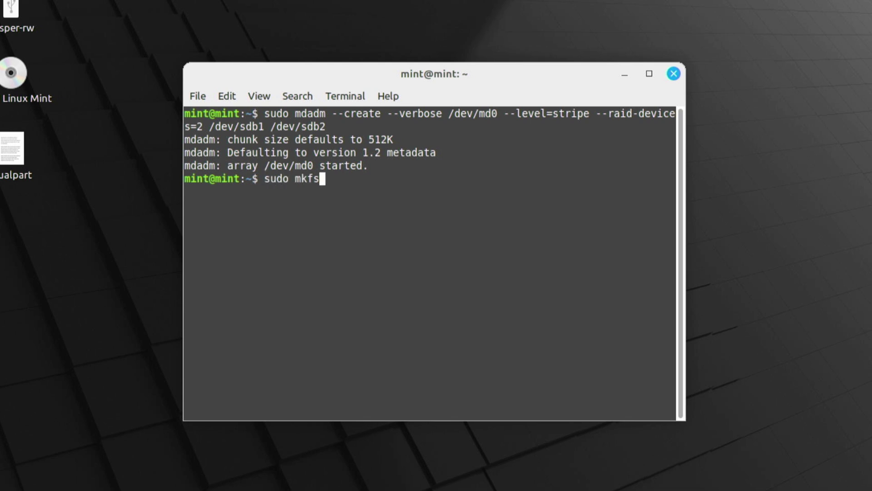
type(".ext4 /dev/md0")
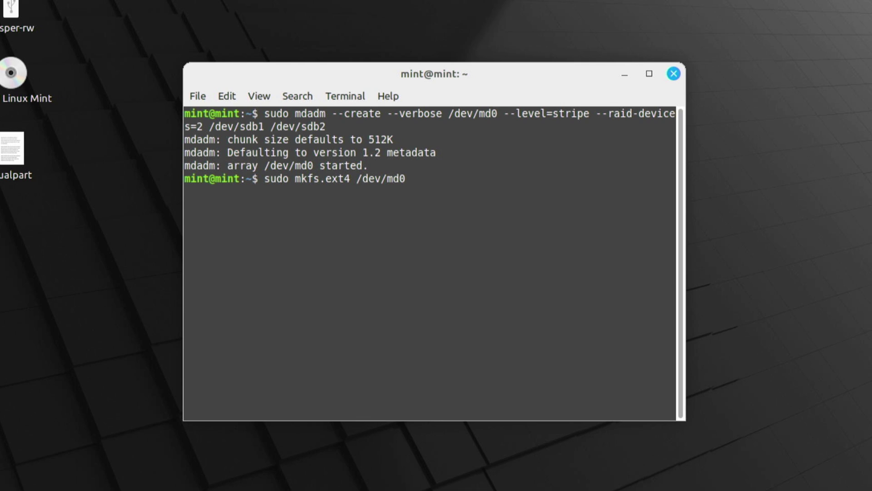
key("Return")
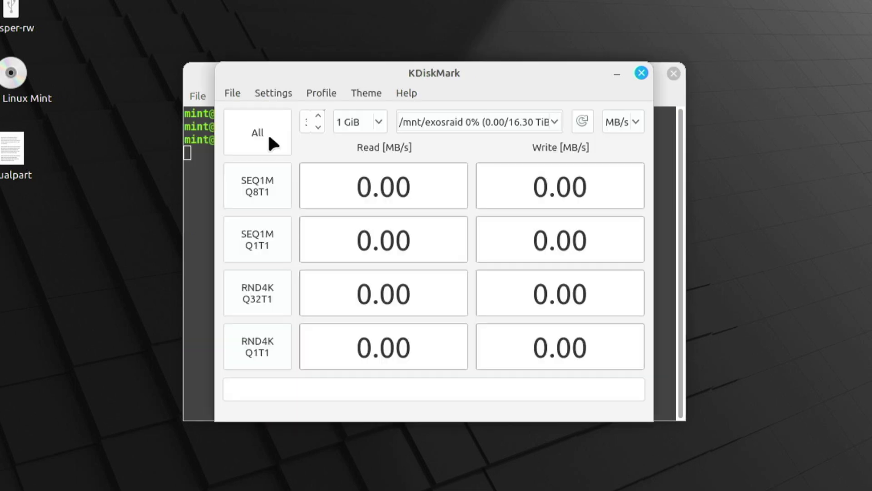
Run all KDiskMark tests on /mnt/exosraid, described as 'Seagate Exos Mach.2 2x18 RAID 0 both actuator partitions'
left_click(268, 133)
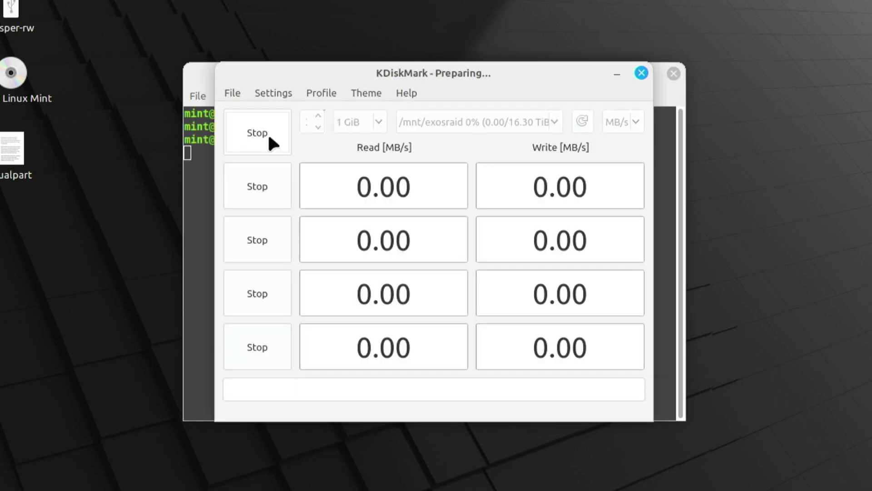
left_click(263, 396)
type("Seagate Exos Mach.2 2x18 RAID 0 both actuator partitions")
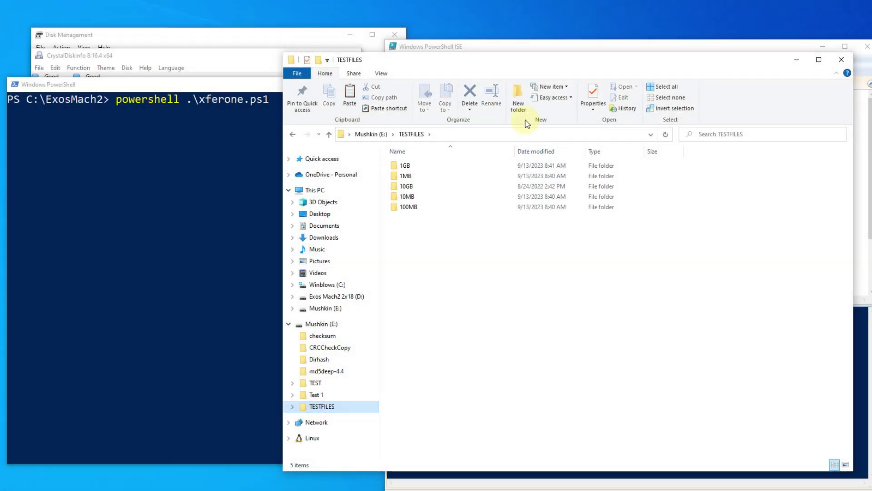
Check the 1GB test folder's size in its Properties dialog
right_click(405, 165)
left_click(429, 385)
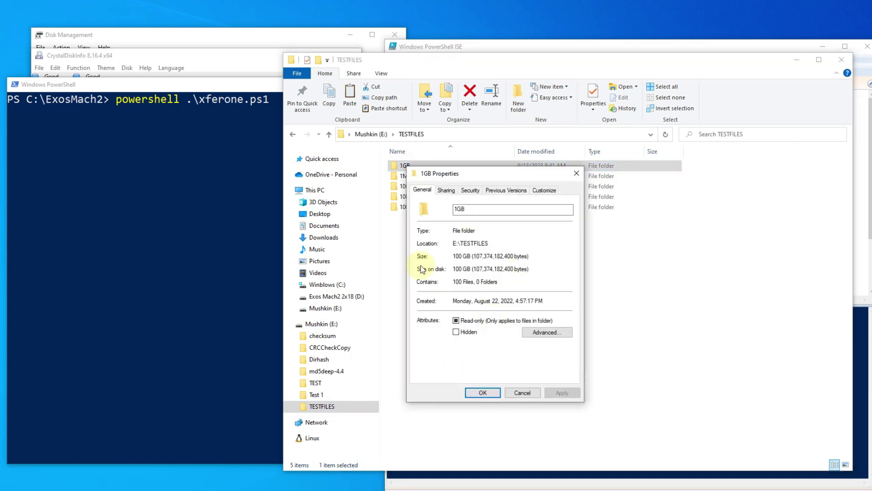
left_click(482, 392)
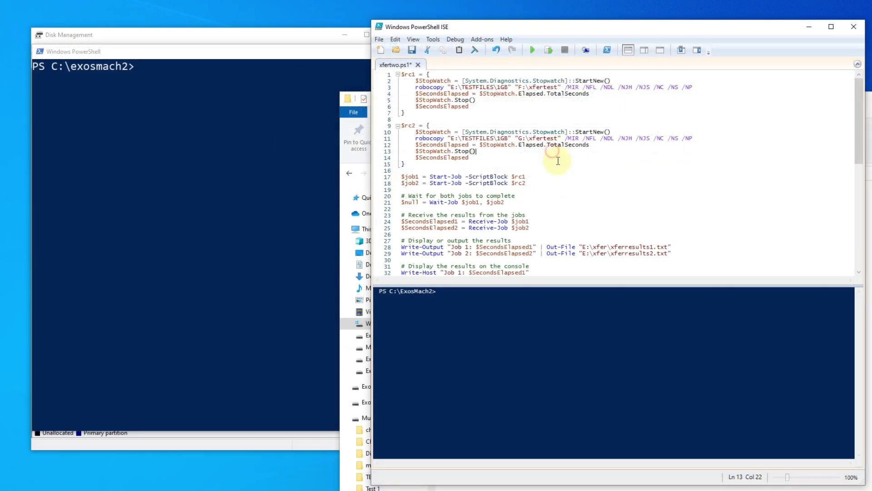
Enlarge the ISE script pane and enter 'powershell .\xfertwo.ps1' in the console
scroll(571, 179, "down", 1)
left_click_drag(611, 286, 620, 389)
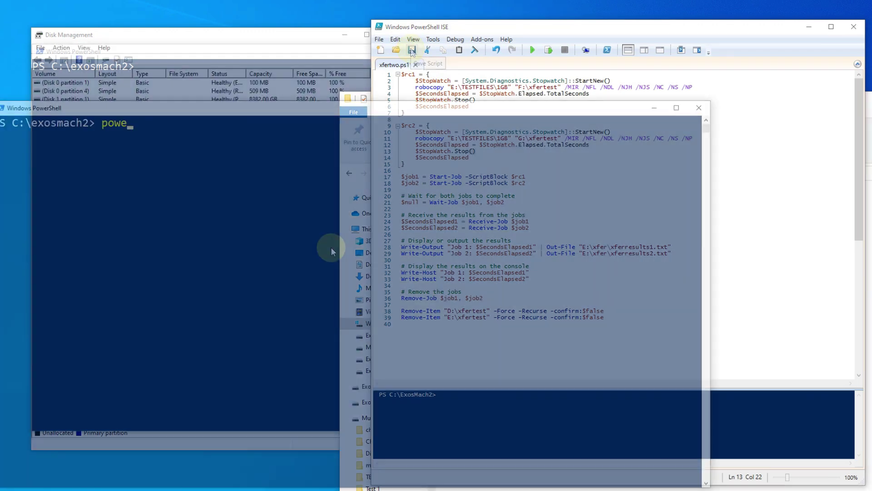
type("rshell .\\x")
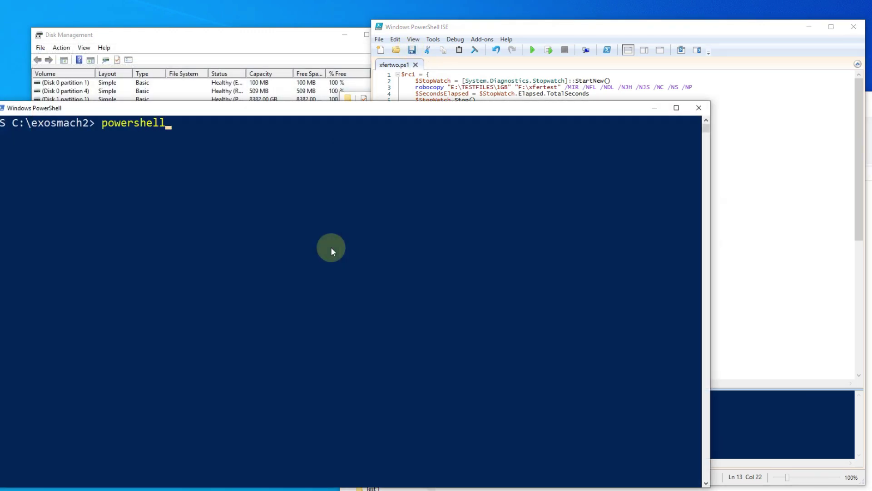
type("fertwo.ps1")
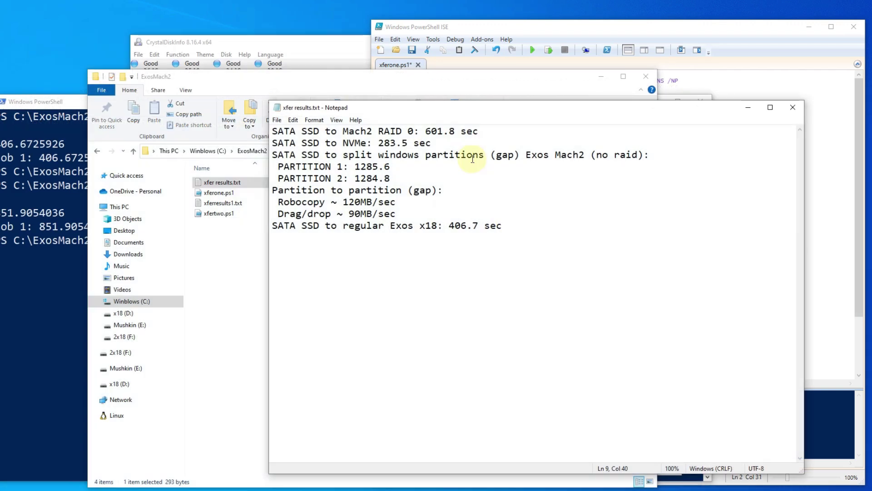
Add the line 'SATA SSD to Exos Mach2 851.9 sec' to the results log
key("Return")
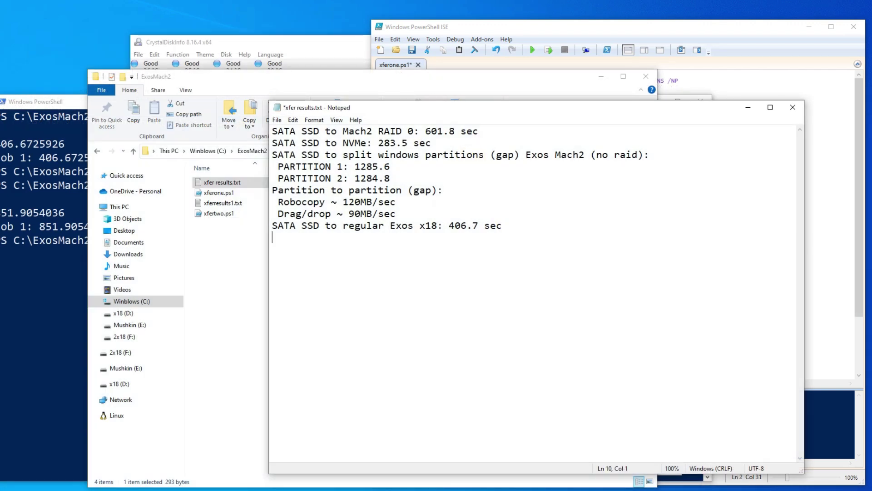
type("SATA SSD t")
key("BackSpace")
type("o Exos Mc")
key("BackSpace")
type("ach2")
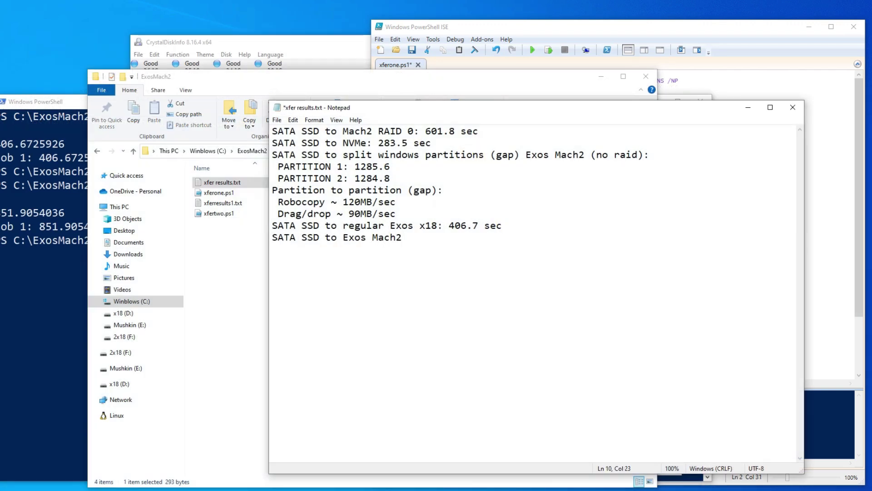
type(" 851.9 sec")
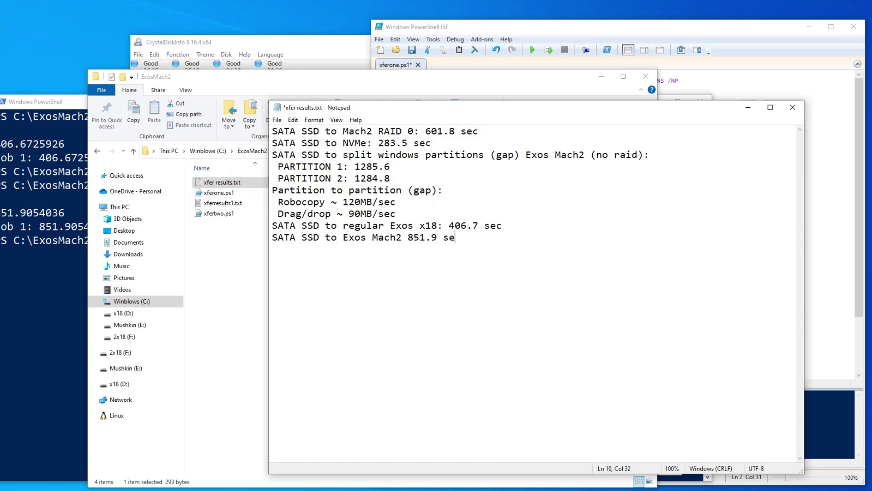
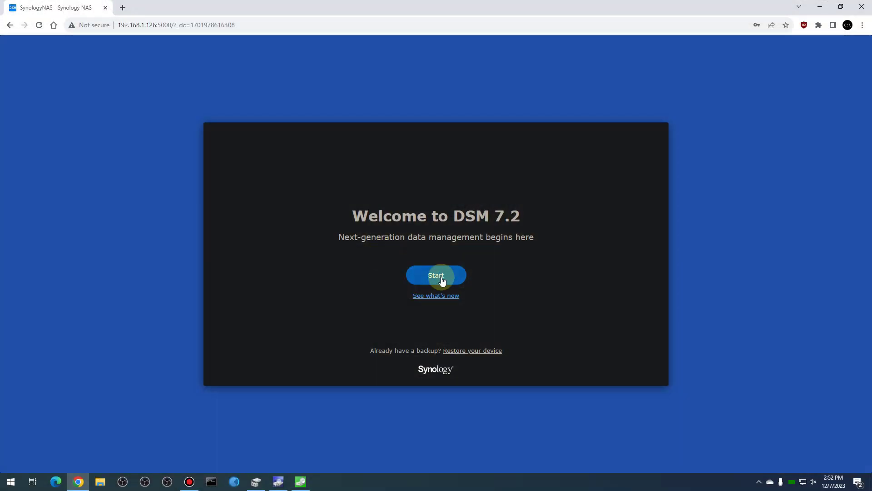
Begin DSM setup and select Drive 1 in the HDD/SSD list
left_click(444, 276)
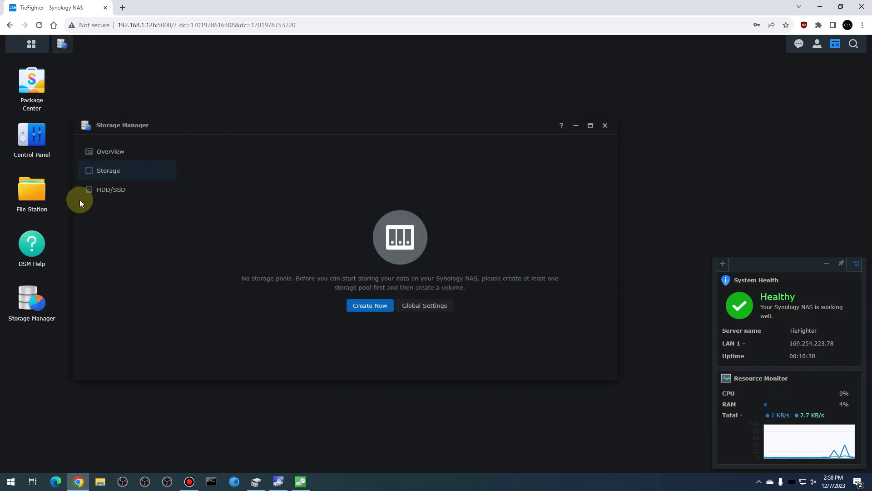
left_click(109, 189)
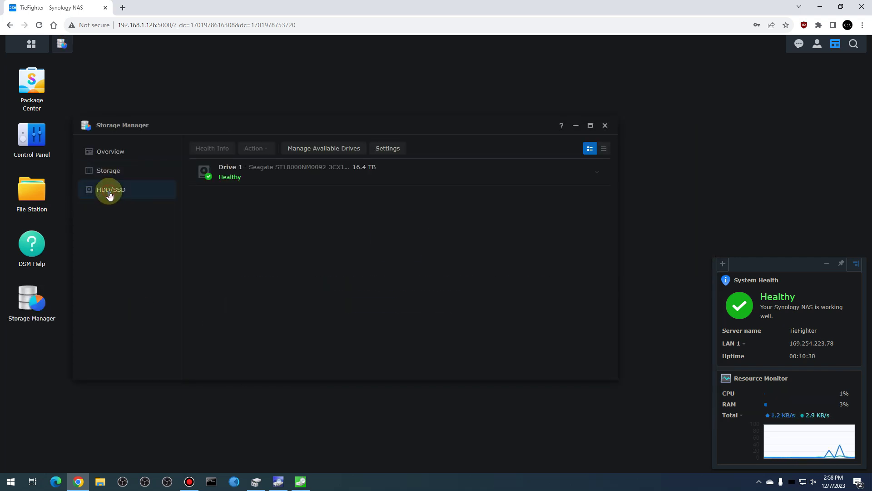
left_click(249, 172)
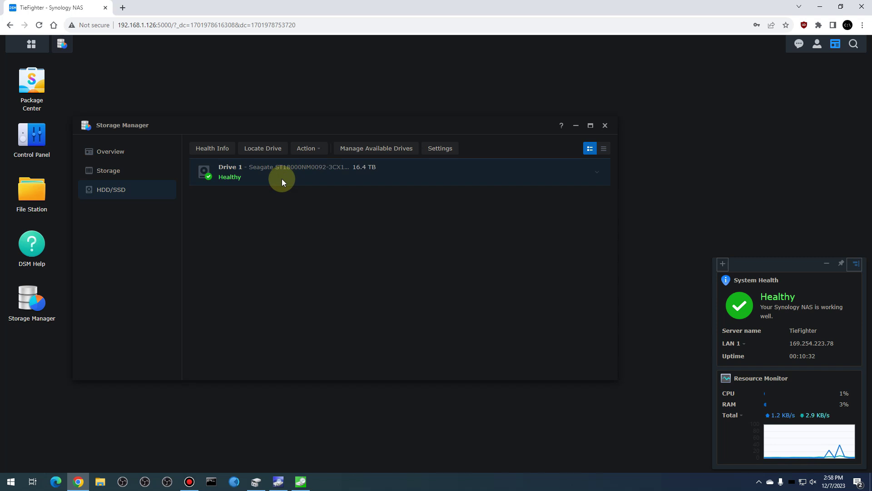
Keep SHR as the RAID type and tick Drive 1 for the new pool
left_click(394, 209)
left_click(395, 209)
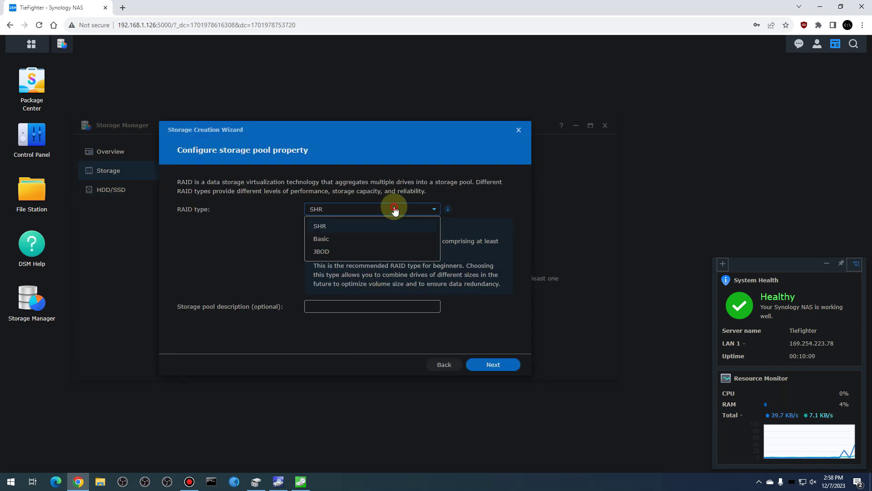
left_click(224, 249)
left_click(496, 364)
left_click(188, 214)
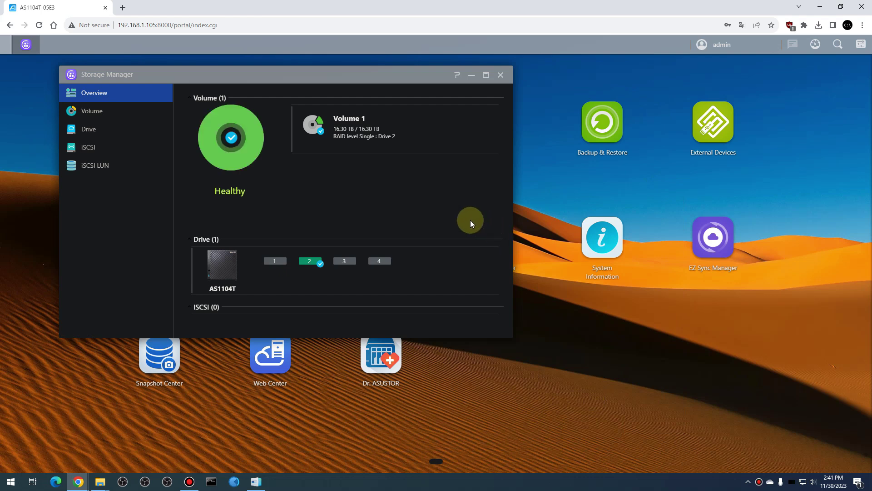
Expand Volume 1's details, then expand Drive 2 to see the 16.37 TB Seagate disk
left_click(358, 126)
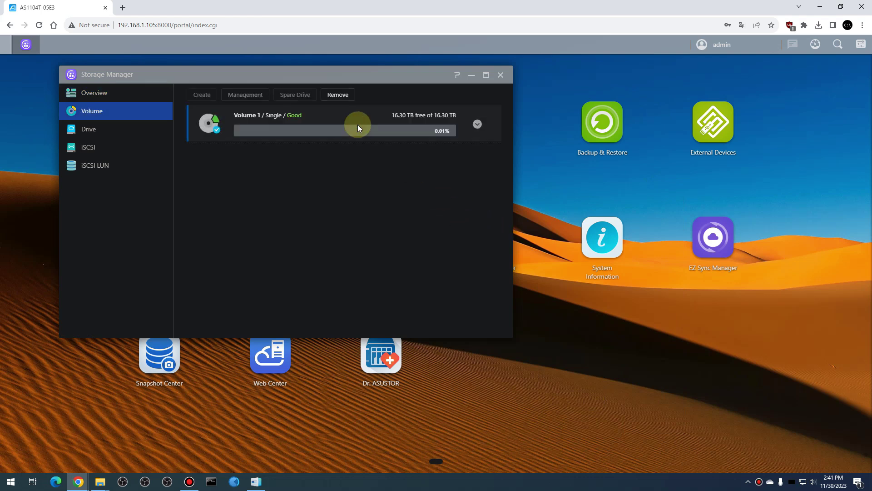
left_click(478, 129)
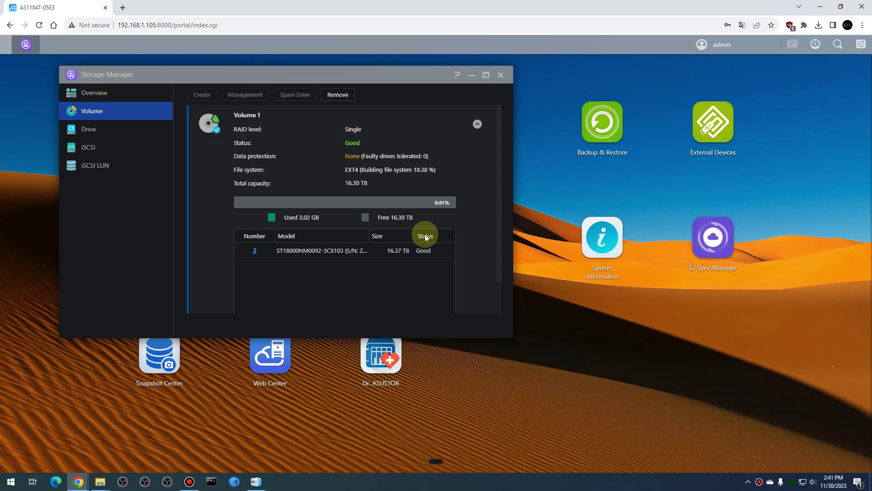
mouse_move(265, 252)
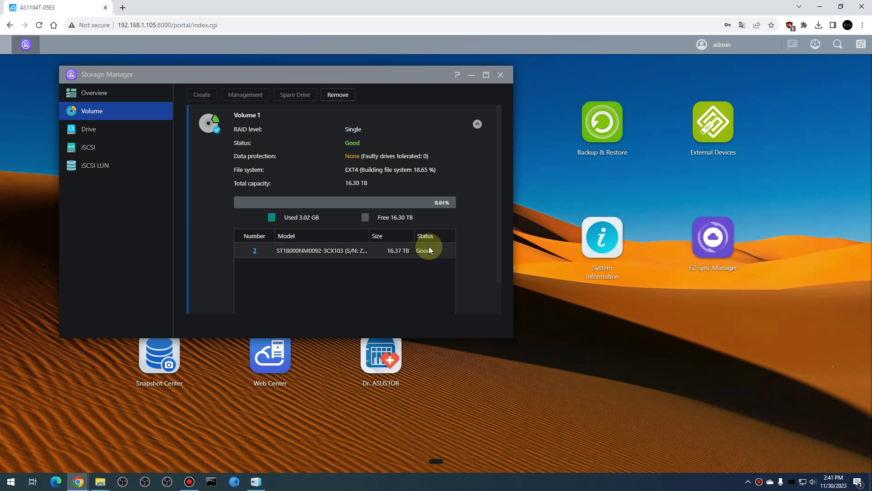
left_click(107, 137)
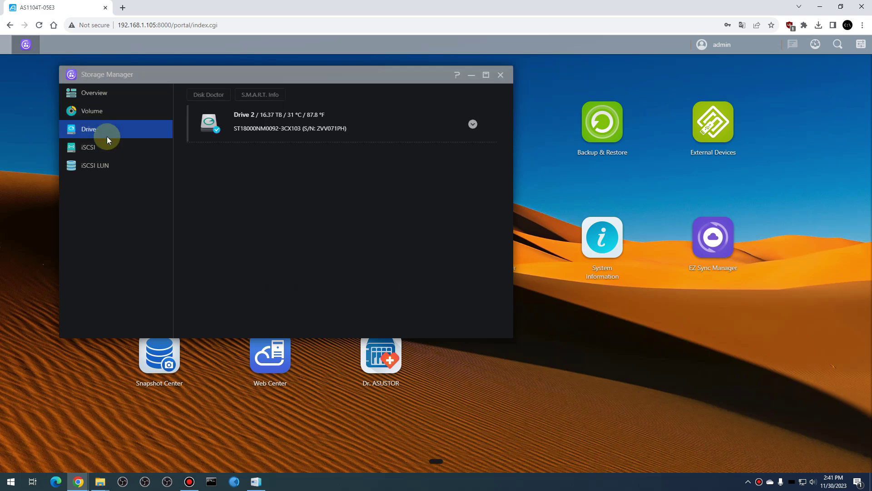
left_click(472, 124)
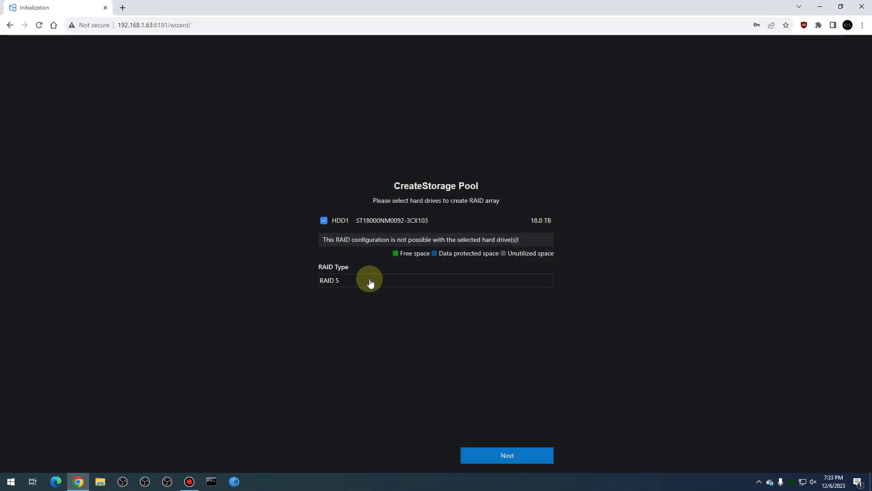
Change the RAID type from RAID 5 to Single Disk and continue to volume creation
left_click(369, 282)
left_click(358, 368)
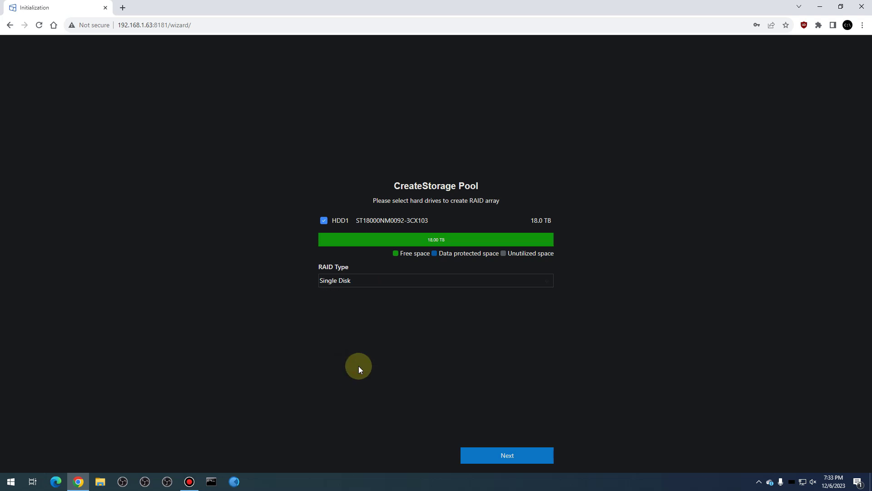
left_click(488, 458)
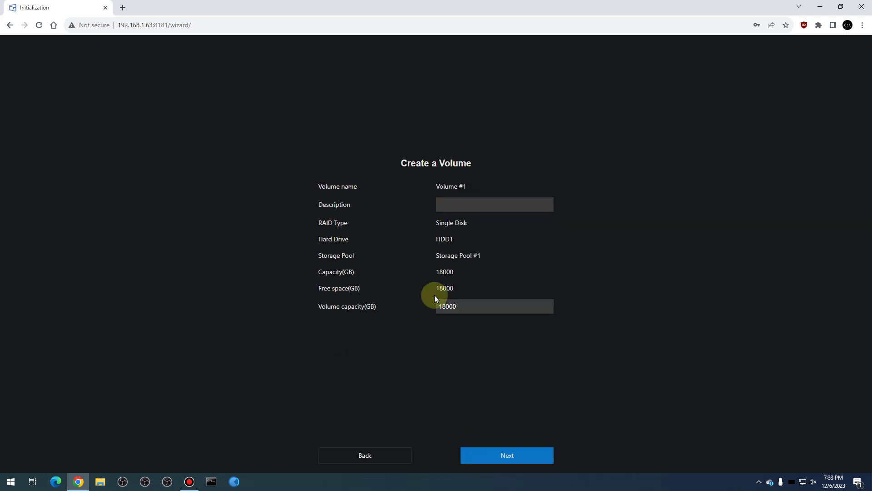
left_click(483, 205)
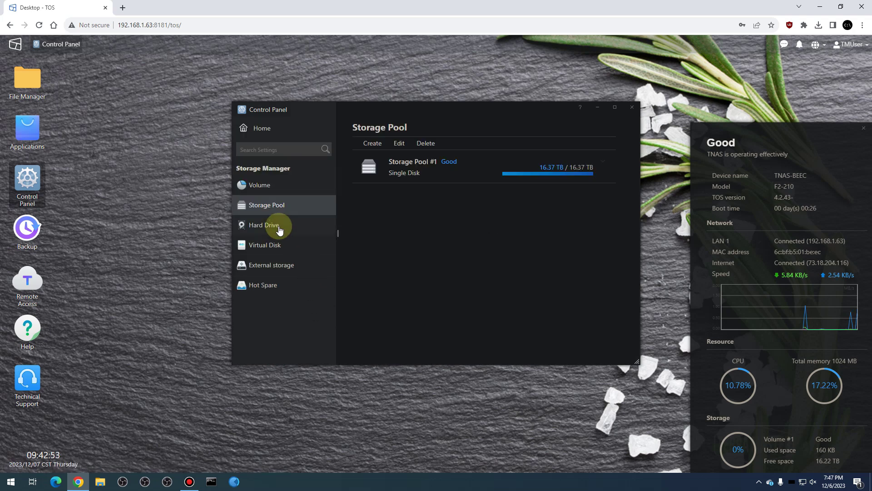
Check HDD1's Disk S.M.A.R.T. status under Hard Drive, which reports Good
left_click(279, 229)
left_click(275, 245)
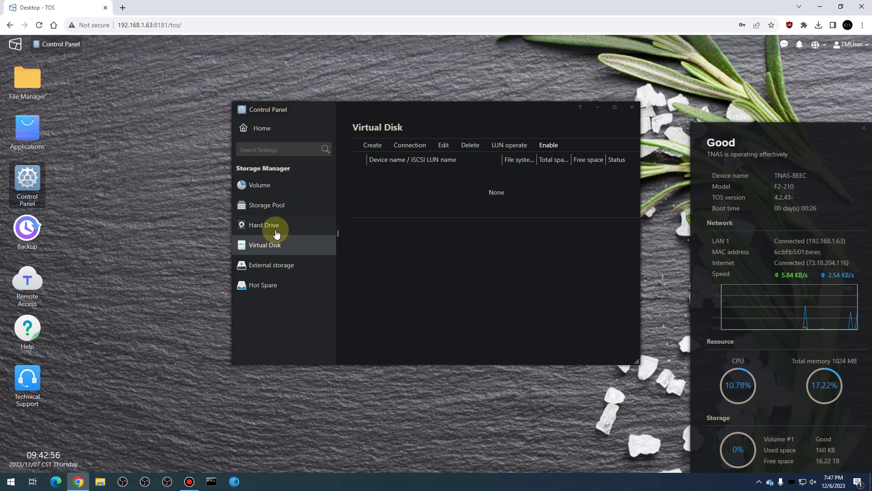
left_click(275, 227)
left_click(418, 199)
scroll(423, 233, "down", 5)
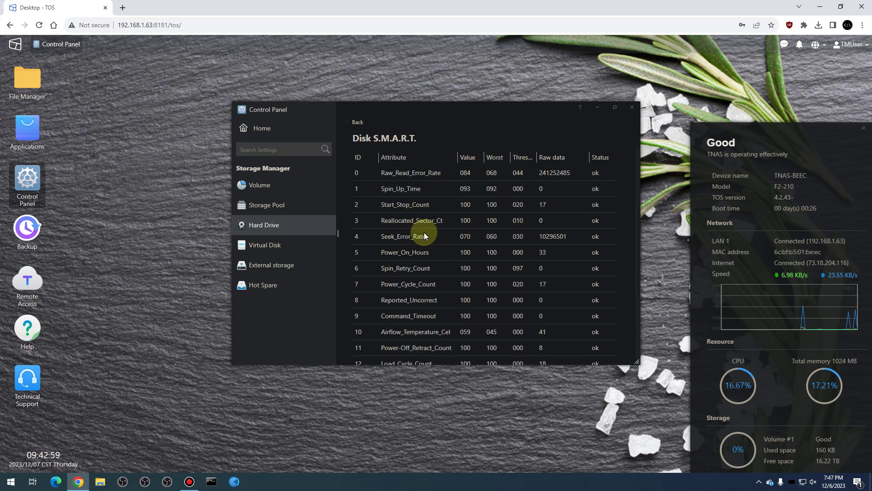
scroll(426, 240, "up", 5)
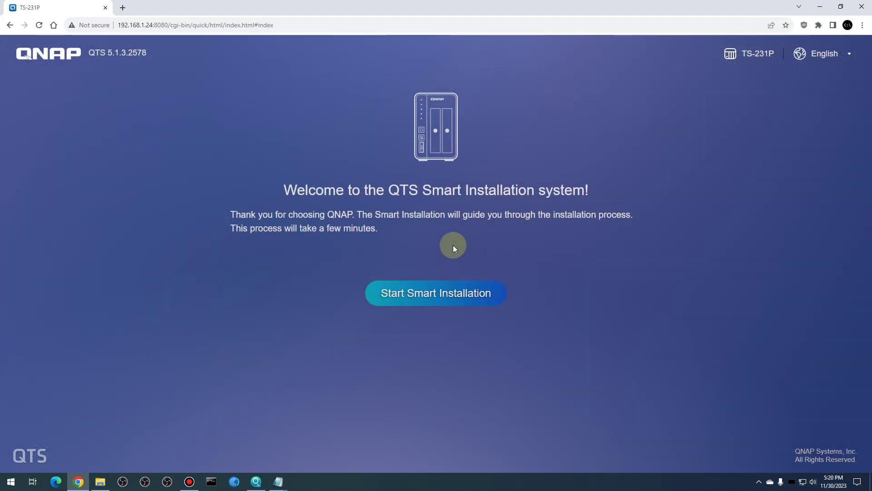
left_click(436, 293)
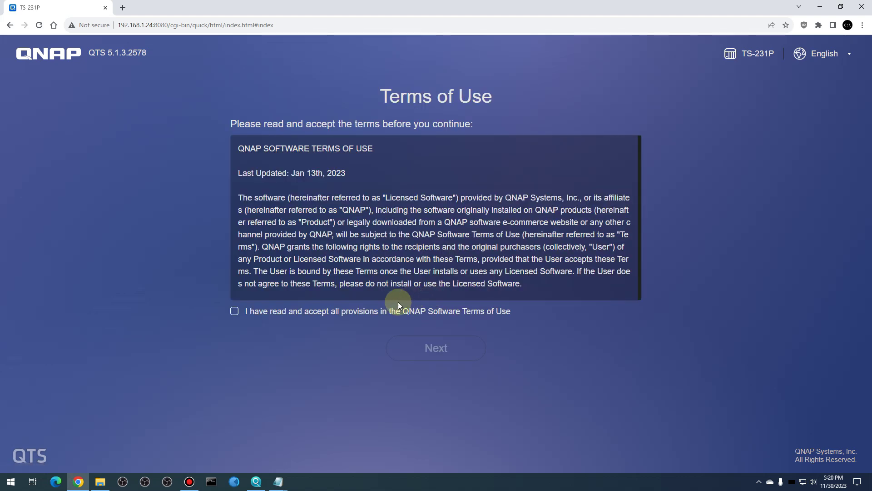
left_click(363, 311)
left_click(428, 353)
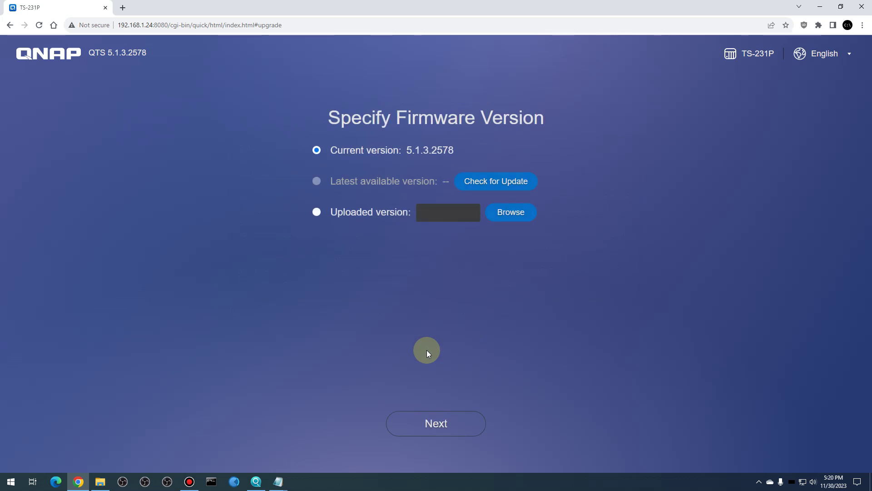
left_click(465, 184)
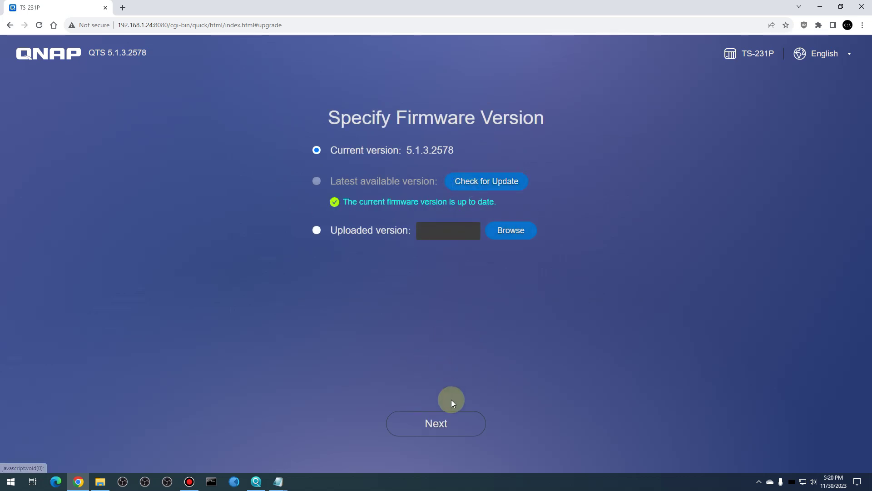
left_click(454, 423)
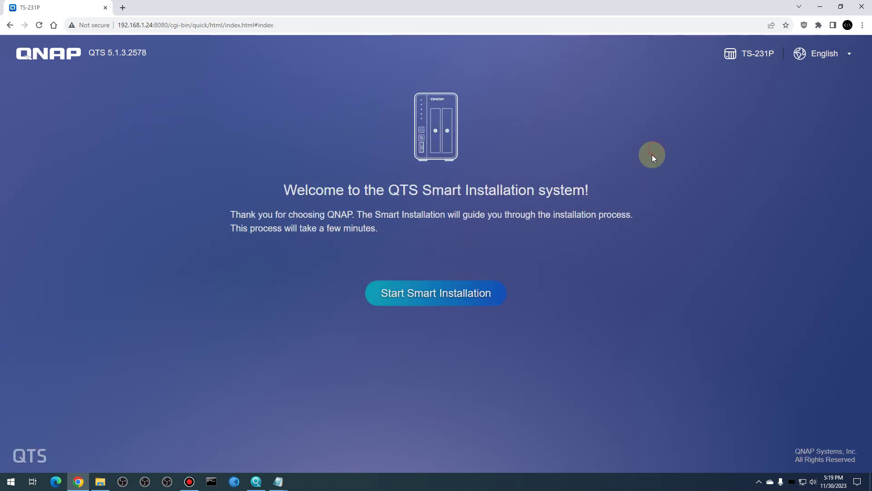
left_click(379, 296)
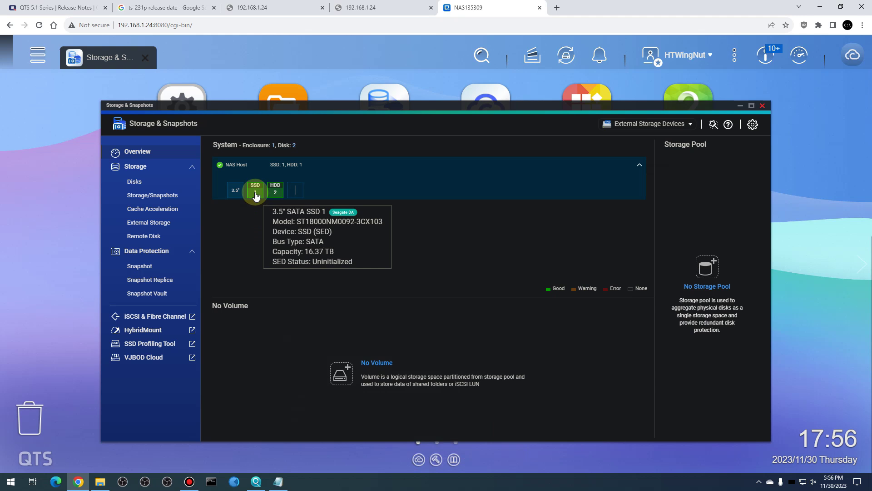
Inspect the Disk 1 health details, then the HDD 1-1 and HDD 1-2 rows
left_click(256, 194)
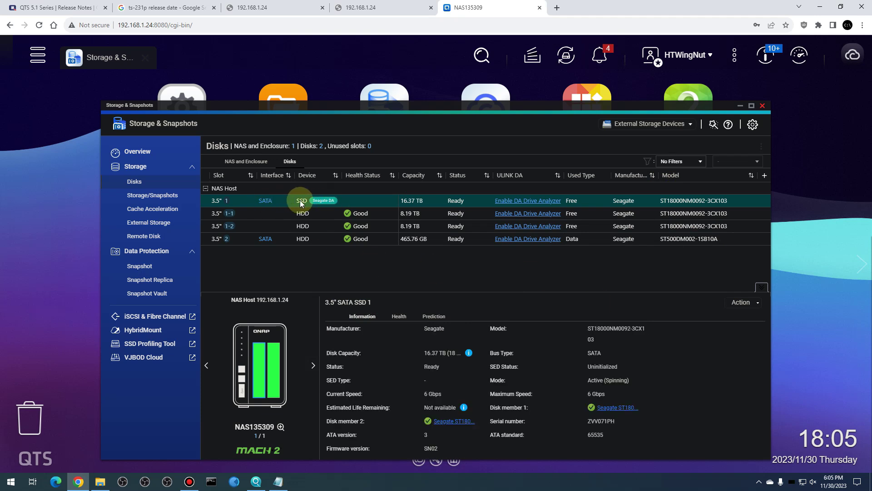
left_click(281, 213)
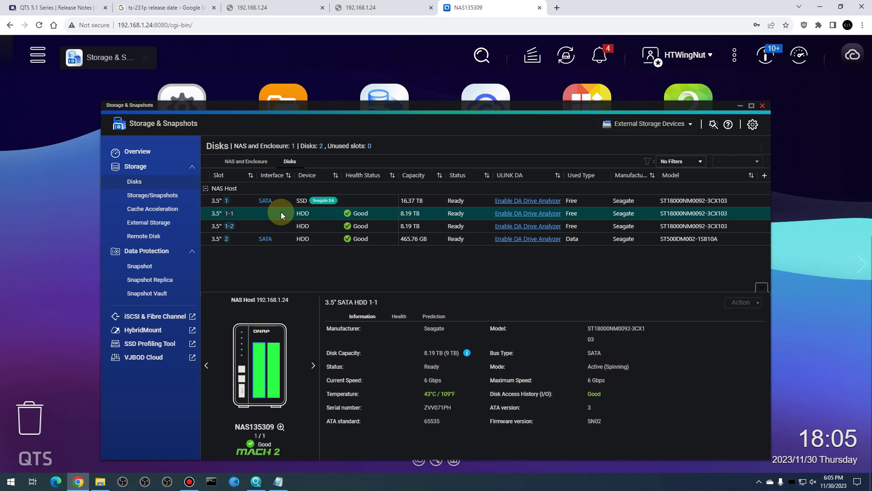
left_click(240, 225)
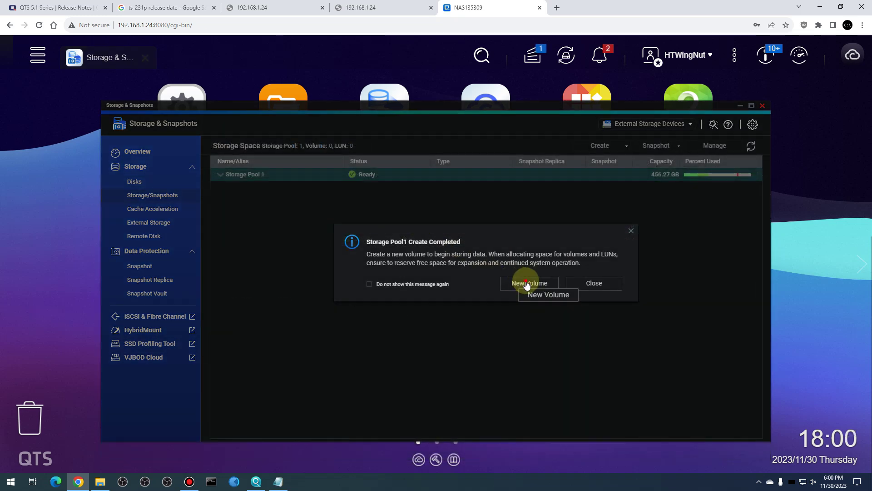
Create a Single RAID storage pool on SSD 1 and confirm erasing the disk
left_click(522, 285)
left_click(424, 346)
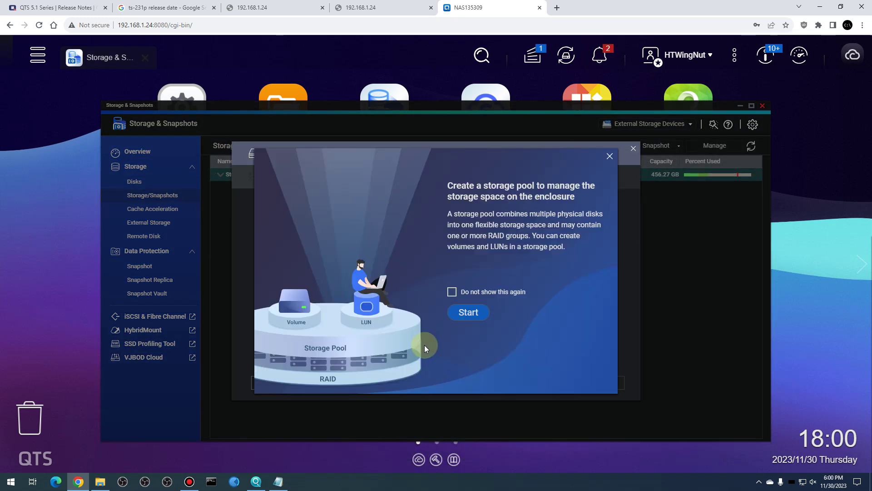
left_click(472, 311)
left_click(604, 382)
left_click(260, 256)
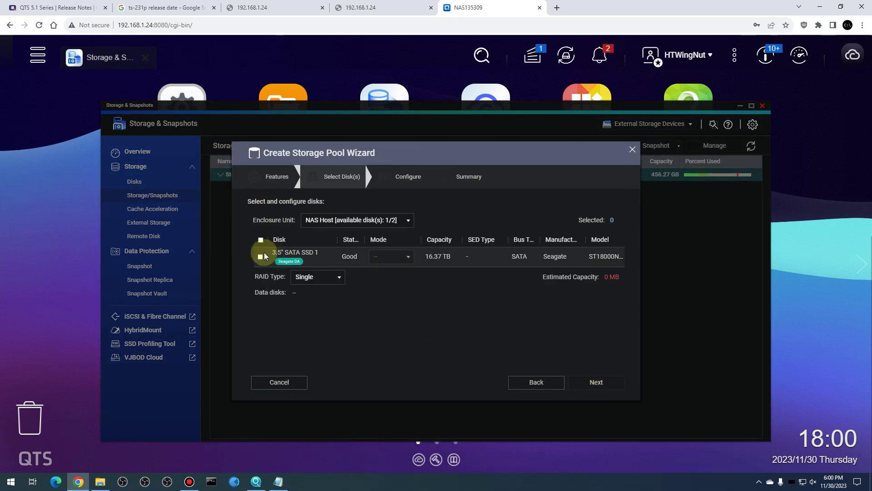
left_click(595, 382)
left_click(595, 382)
left_click(596, 382)
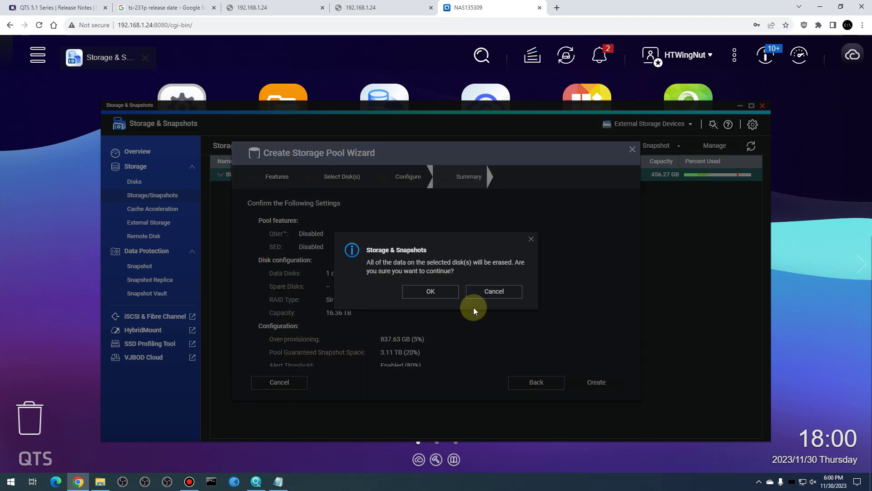
left_click(427, 290)
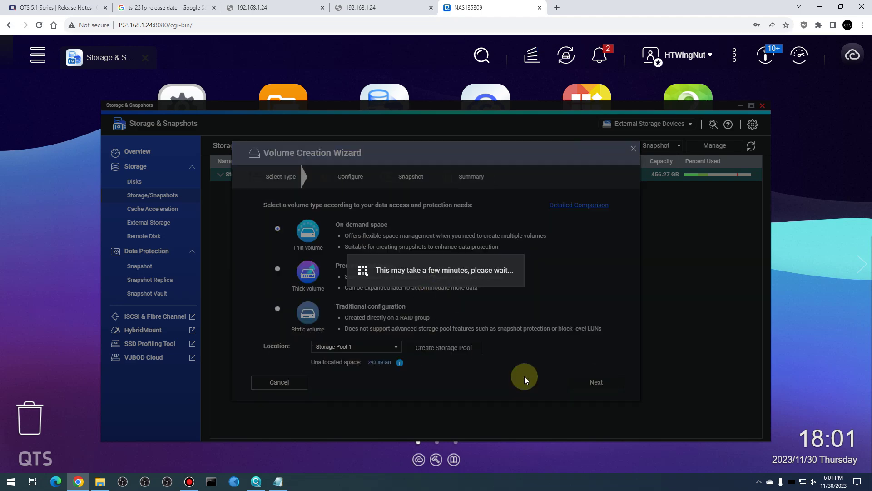